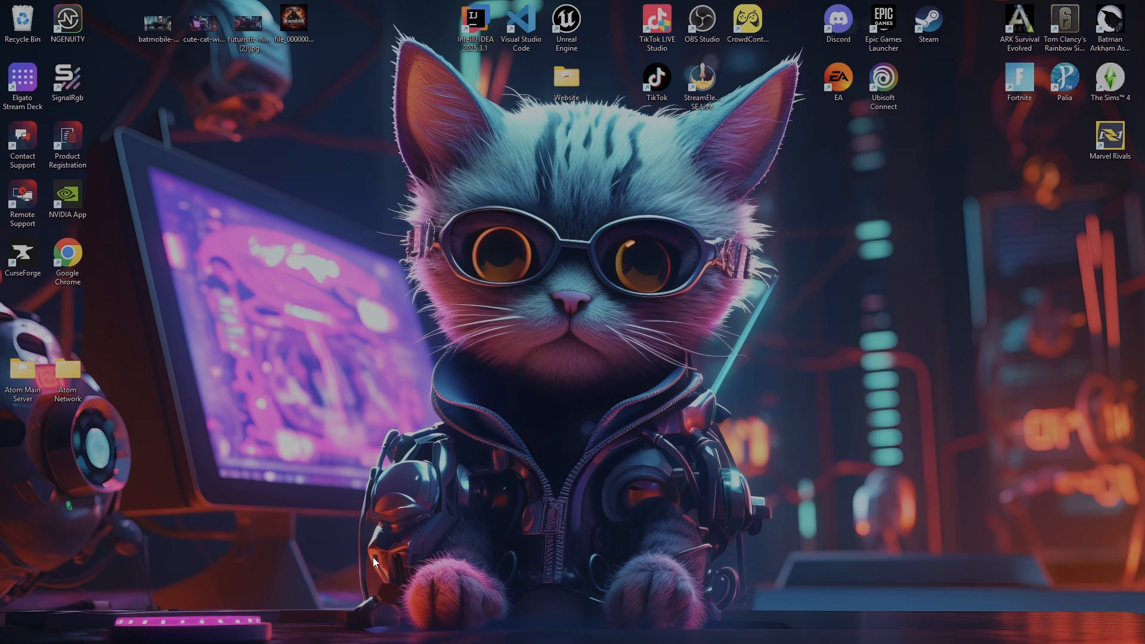
- Switch to Chrome and download Paper 1.21.11 build #100 from the PaperMC downloads page
{"action": "mouse_move", "coordinate": [843, 638]}
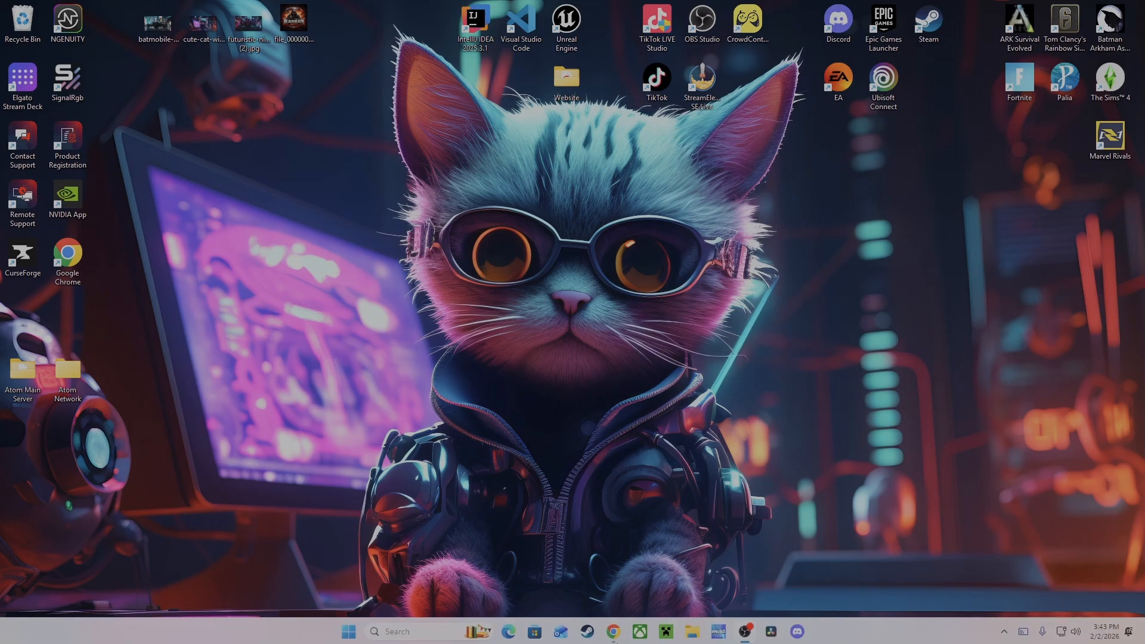
{"action": "left_click", "coordinate": [614, 630]}
{"action": "left_click", "coordinate": [33, 11]}
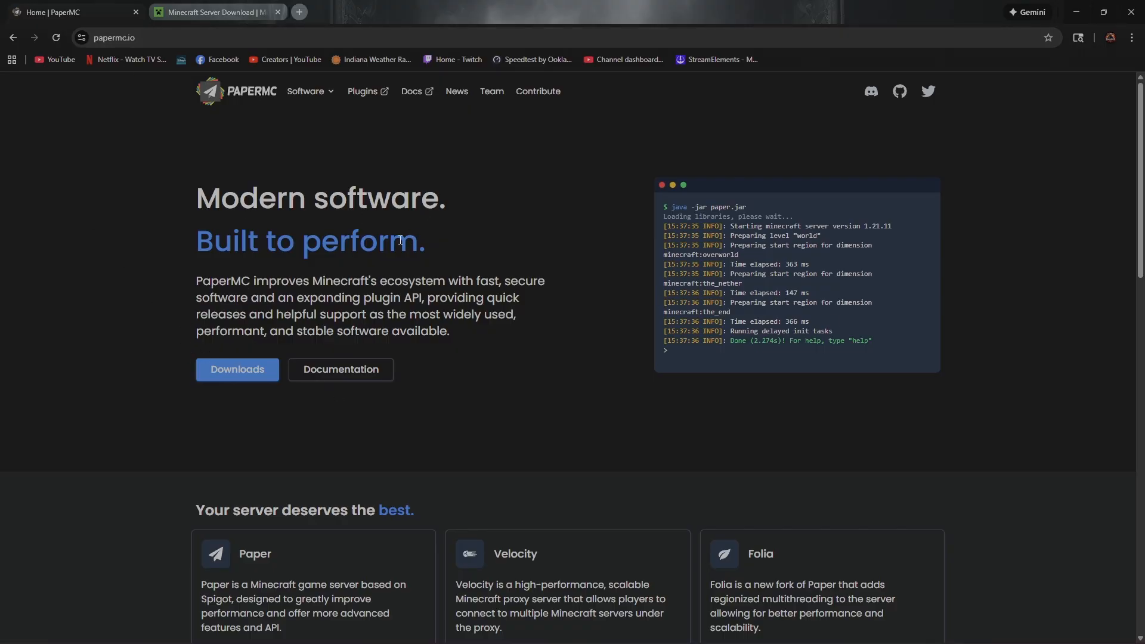
{"action": "left_click", "coordinate": [253, 381]}
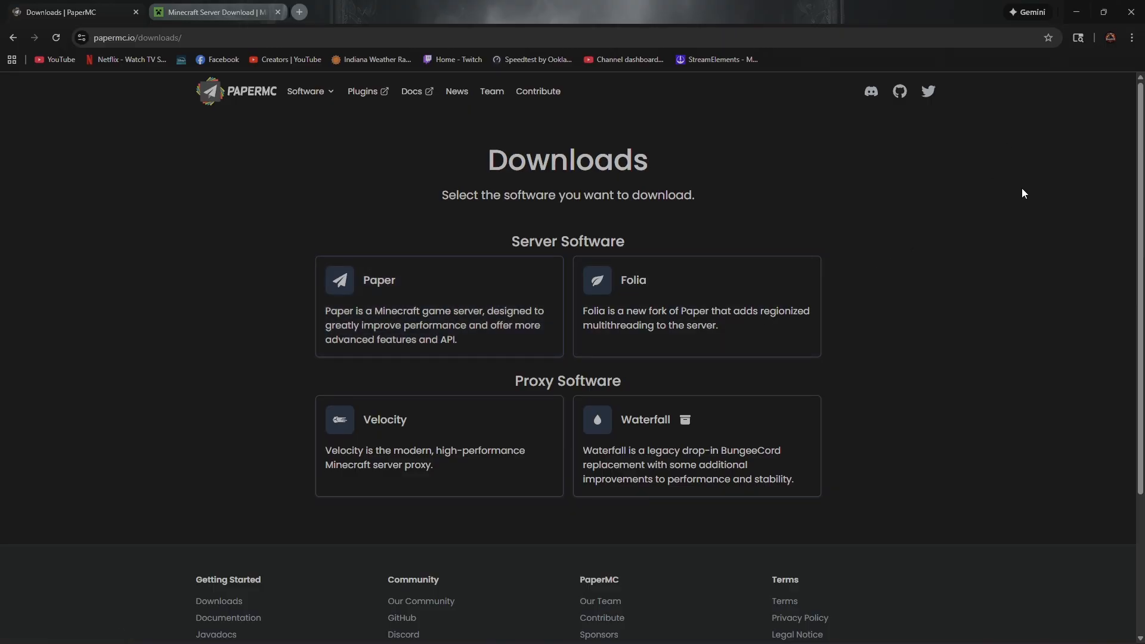
{"action": "left_click", "coordinate": [497, 291]}
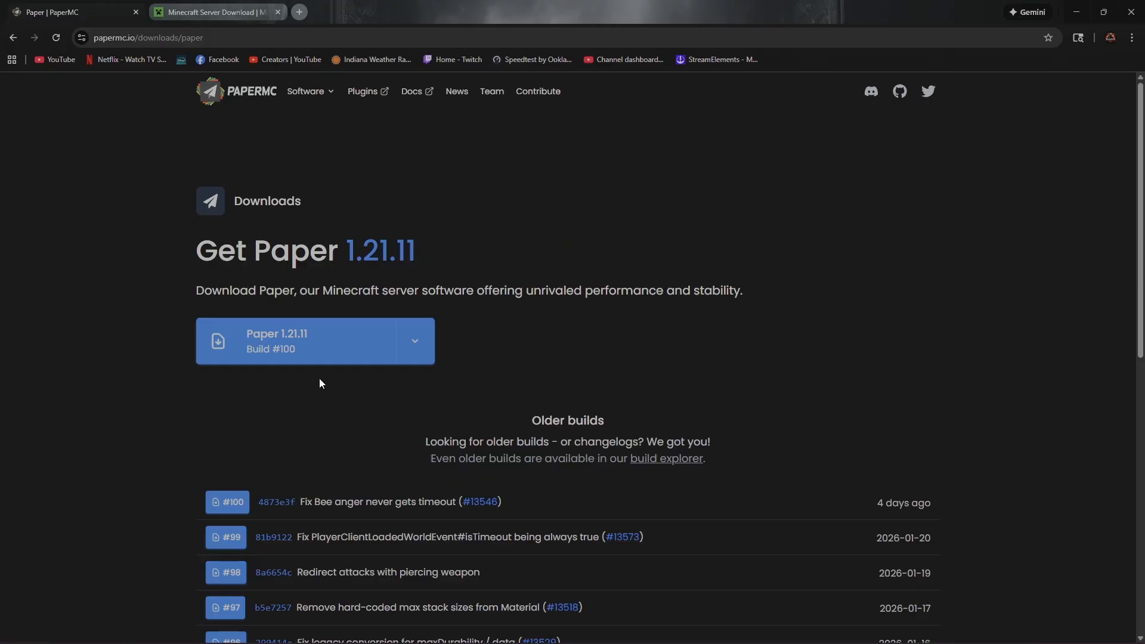
{"action": "left_click", "coordinate": [344, 349]}
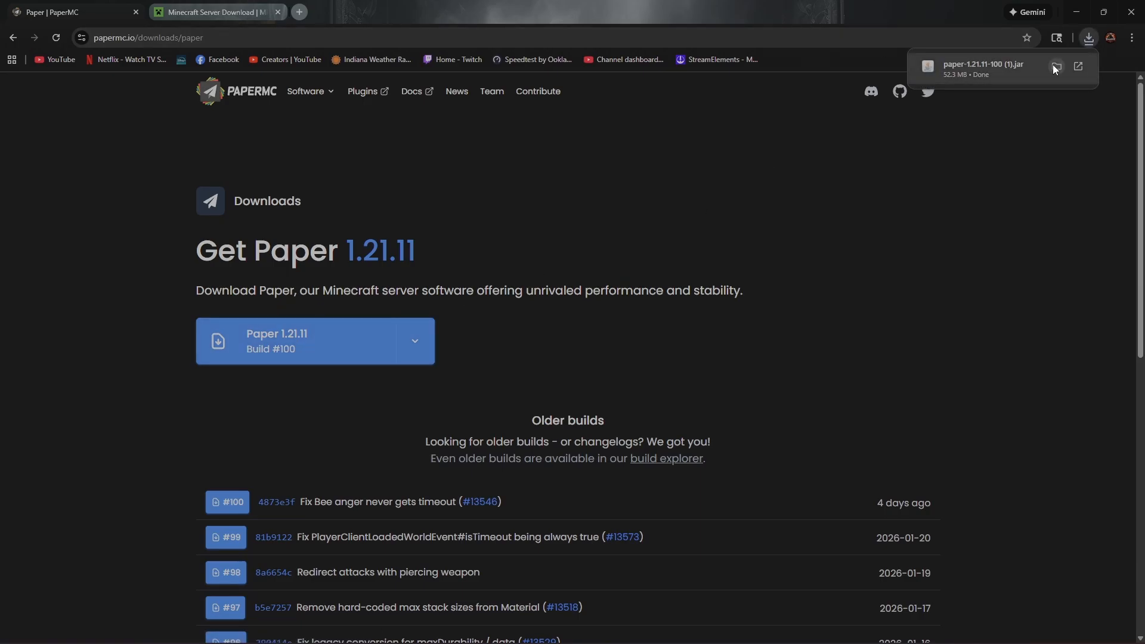
- Snap the browser window to a quarter of the screen and create a new folder on the desktop
{"action": "left_click_drag", "start_coordinate": [752, 13], "coordinate": [1031, 3]}
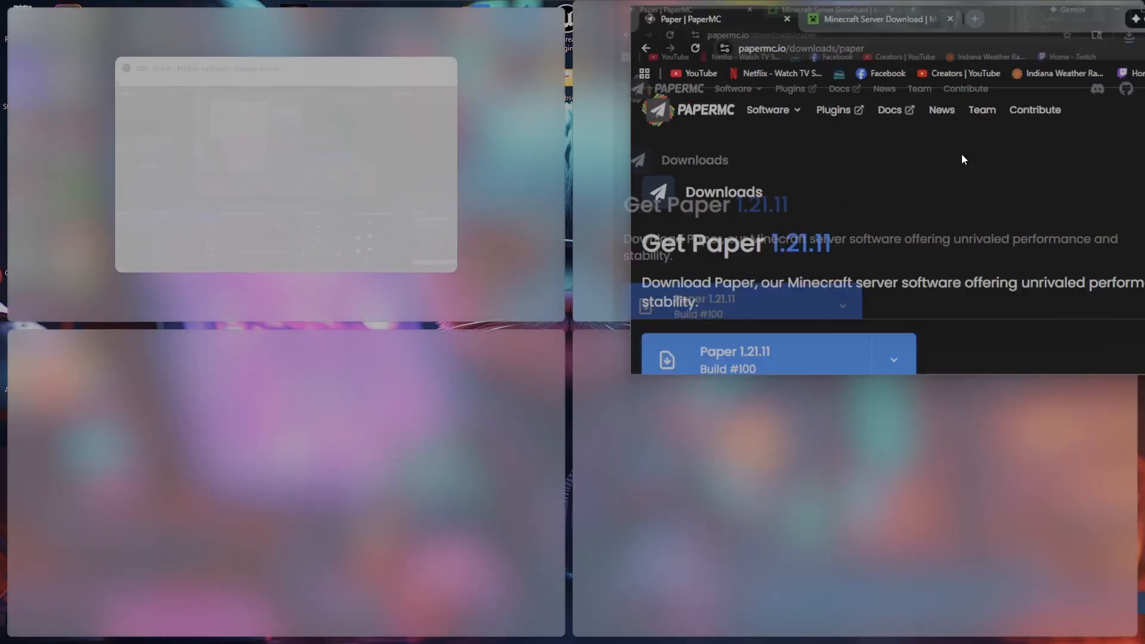
{"action": "left_click", "coordinate": [403, 381]}
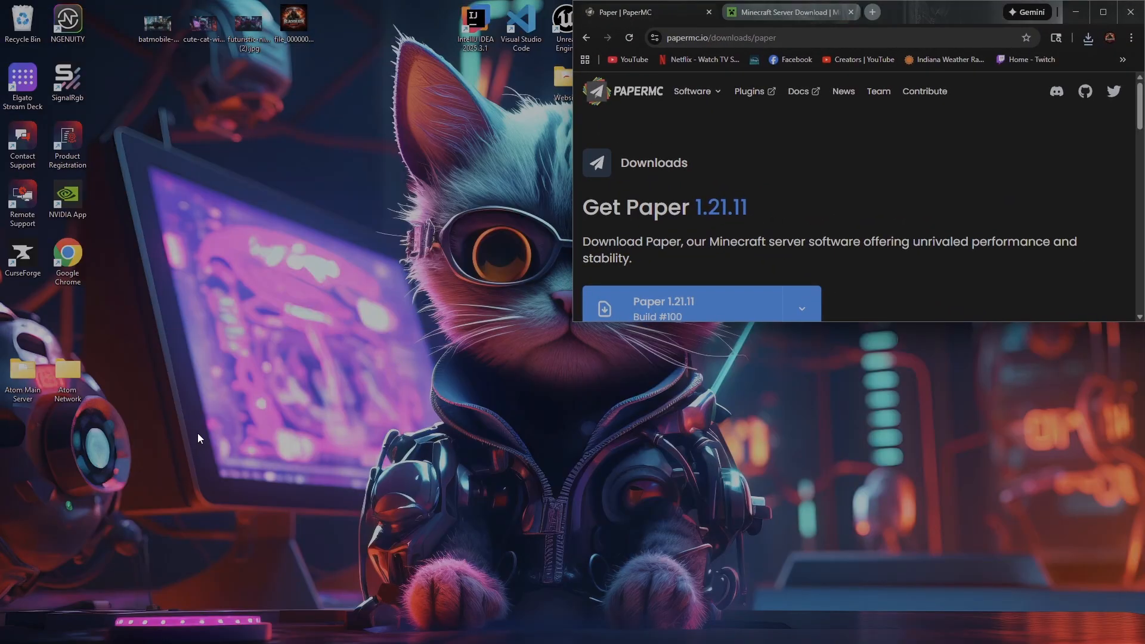
{"action": "left_click", "coordinate": [269, 396]}
{"action": "right_click", "coordinate": [292, 443]}
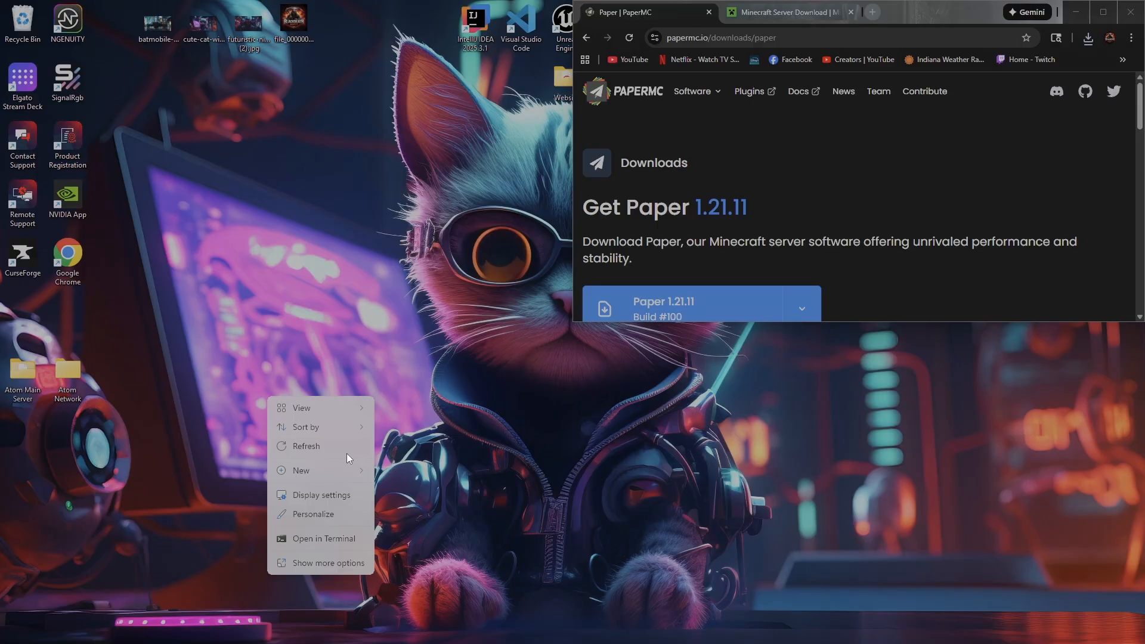
{"action": "mouse_move", "coordinate": [327, 471]}
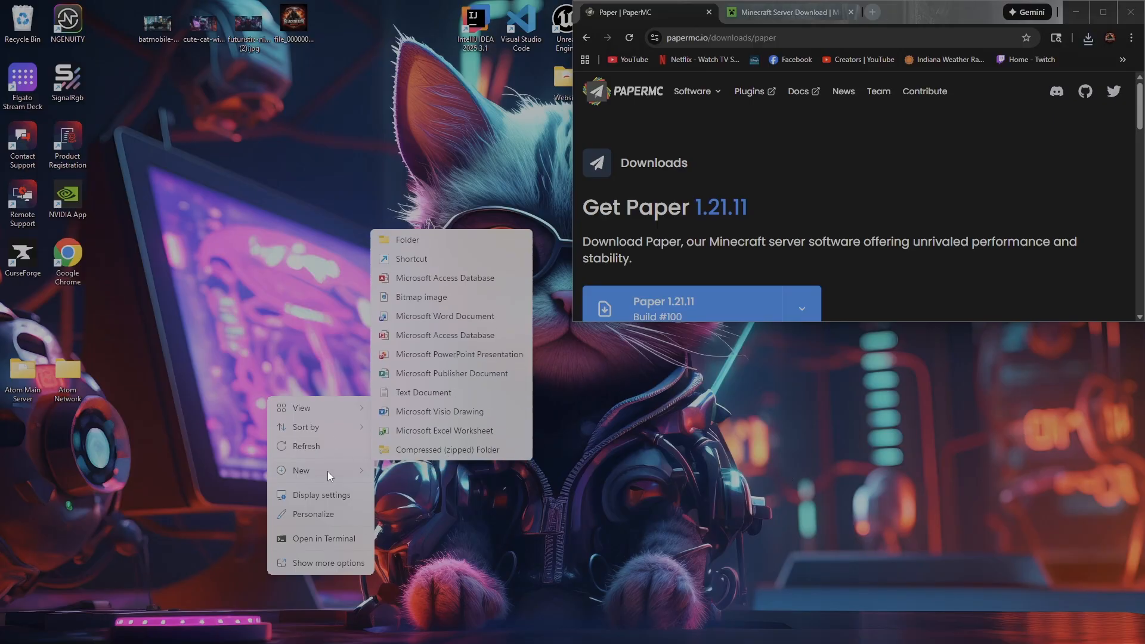
{"action": "left_click", "coordinate": [452, 239]}
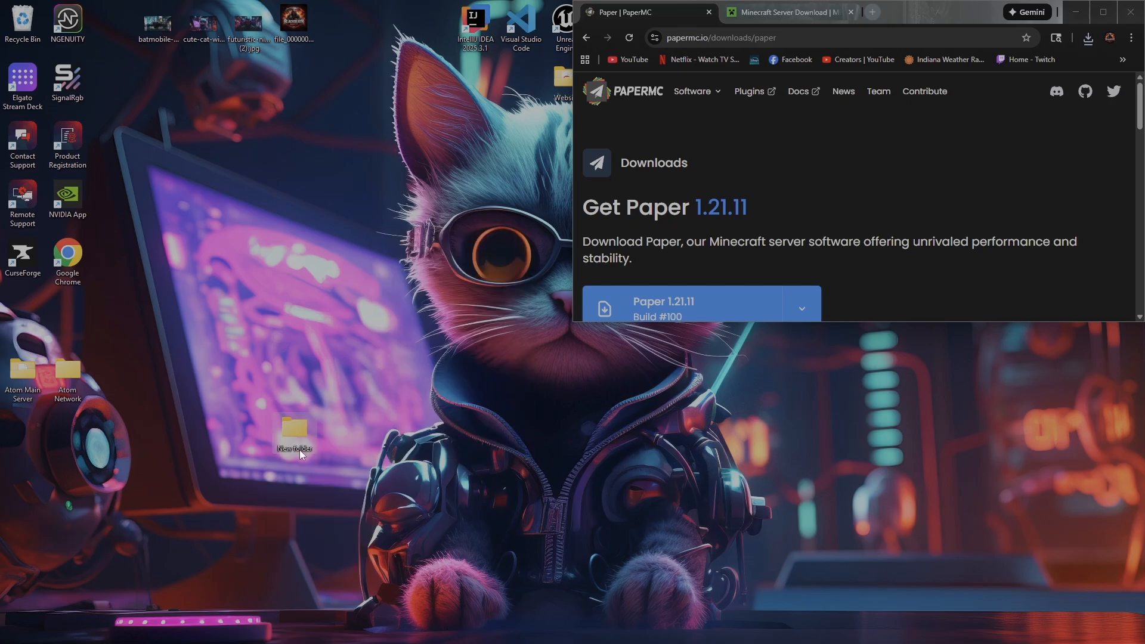
{"action": "double_click", "coordinate": [303, 449]}
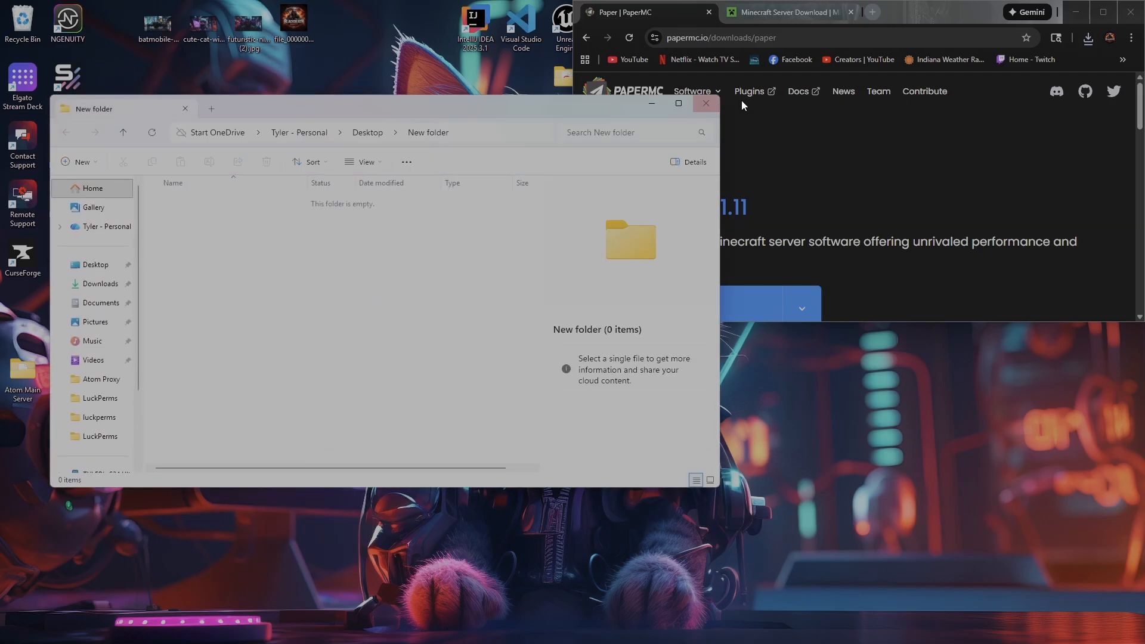
{"action": "left_click", "coordinate": [706, 103]}
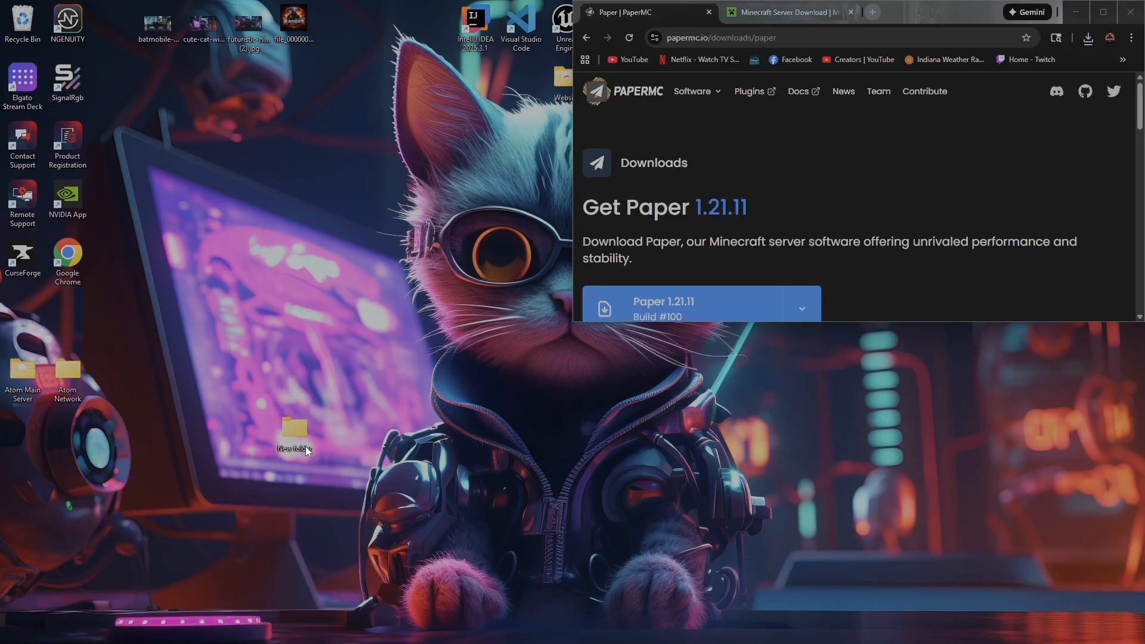
- Rename the new desktop folder to "test server" and open it
{"action": "right_click", "coordinate": [305, 447]}
{"action": "left_click", "coordinate": [398, 469]}
{"action": "type", "text": "teset"}
{"action": "key", "text": "BackSpace"}
{"action": "key", "text": "BackSpace"}
{"action": "type", "text": "t server"}
{"action": "key", "text": "Return"}
{"action": "double_click", "coordinate": [298, 434]}
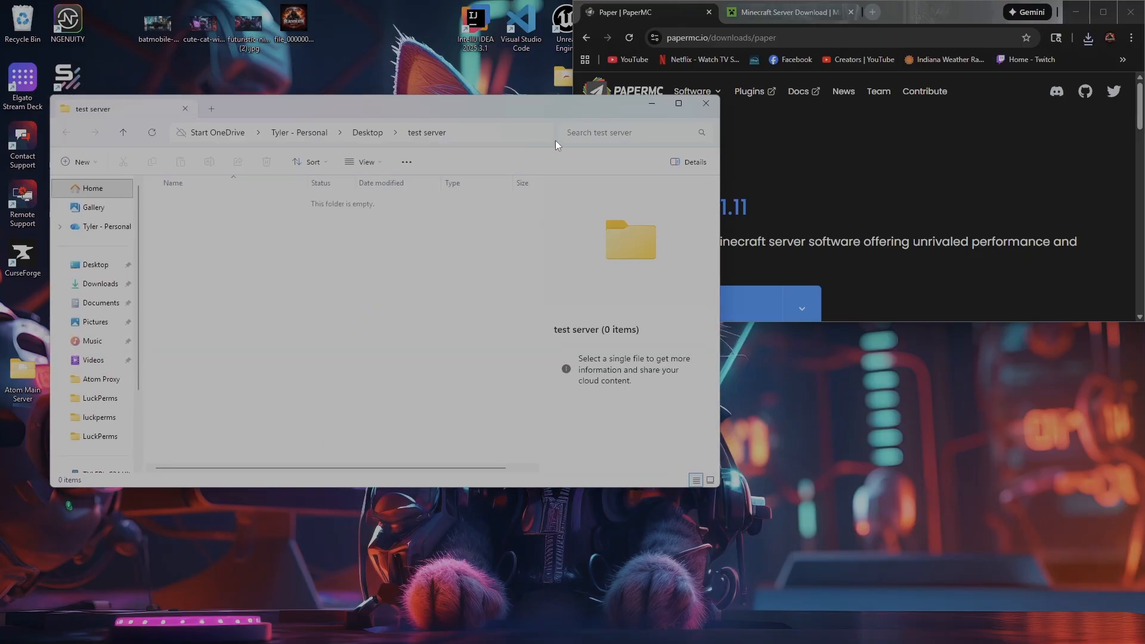
- Copy the downloaded paper-1.21.11-100 (1).jar from the browser's recent downloads into the test server folder
{"action": "left_click", "coordinate": [1089, 38]}
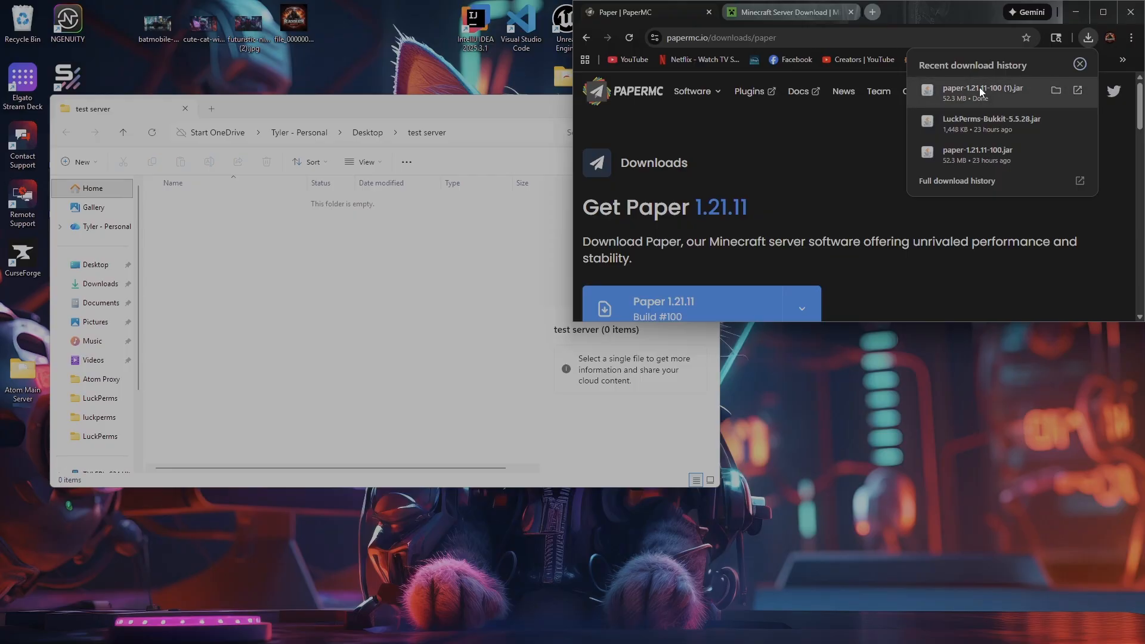
{"action": "left_click_drag", "start_coordinate": [981, 90], "coordinate": [281, 283]}
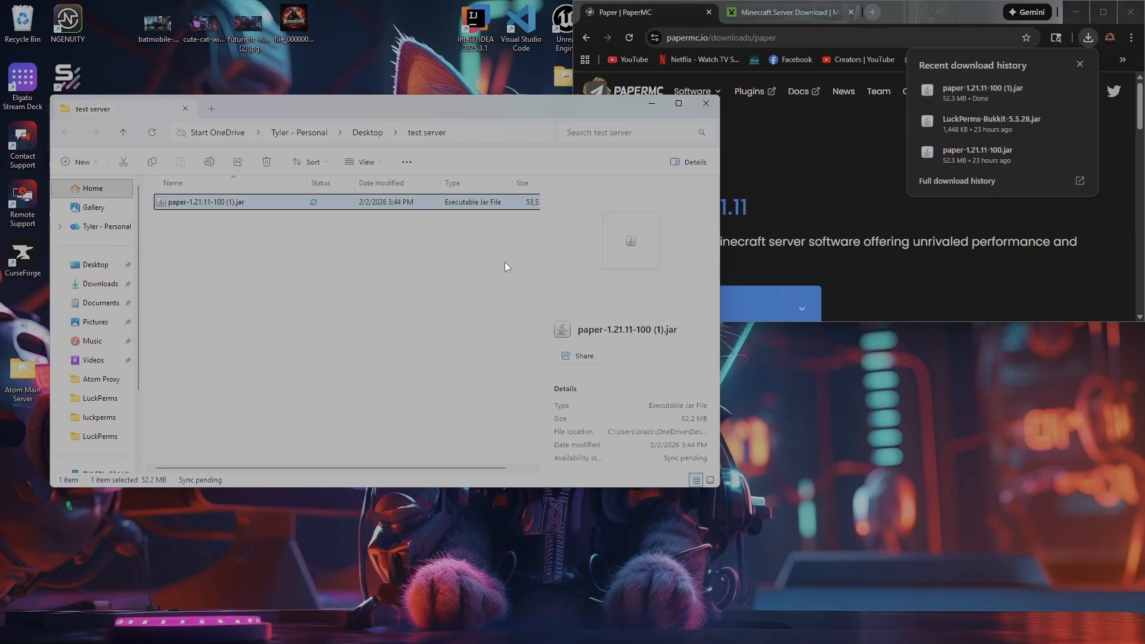
{"action": "left_click", "coordinate": [284, 319]}
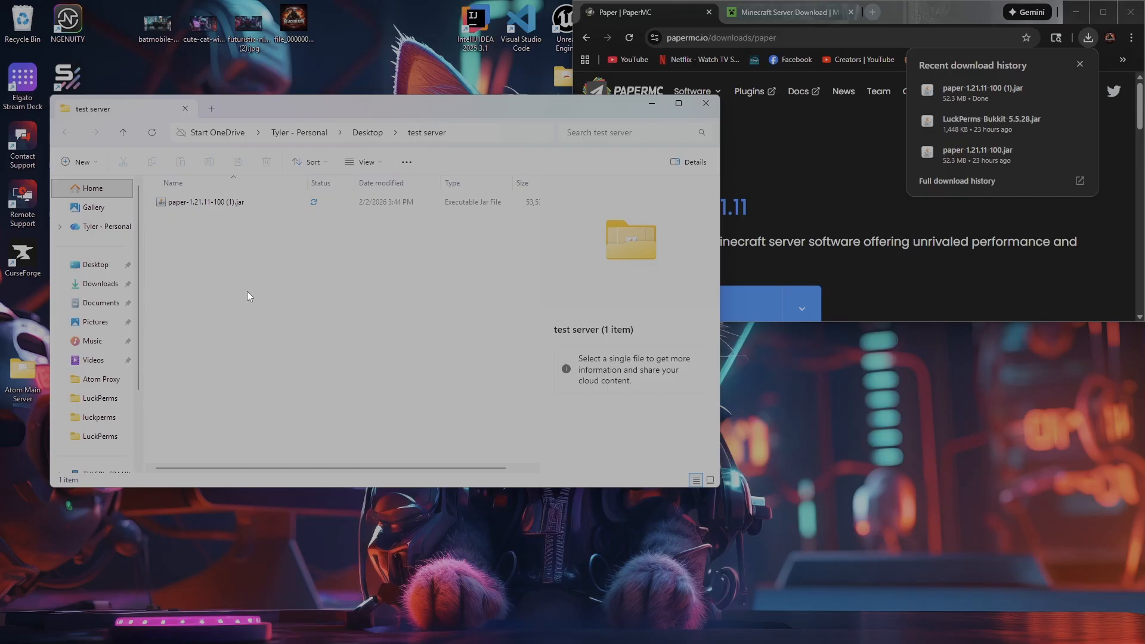
- Create a new text document in the test server folder, keeping its default name
{"action": "right_click", "coordinate": [246, 268]}
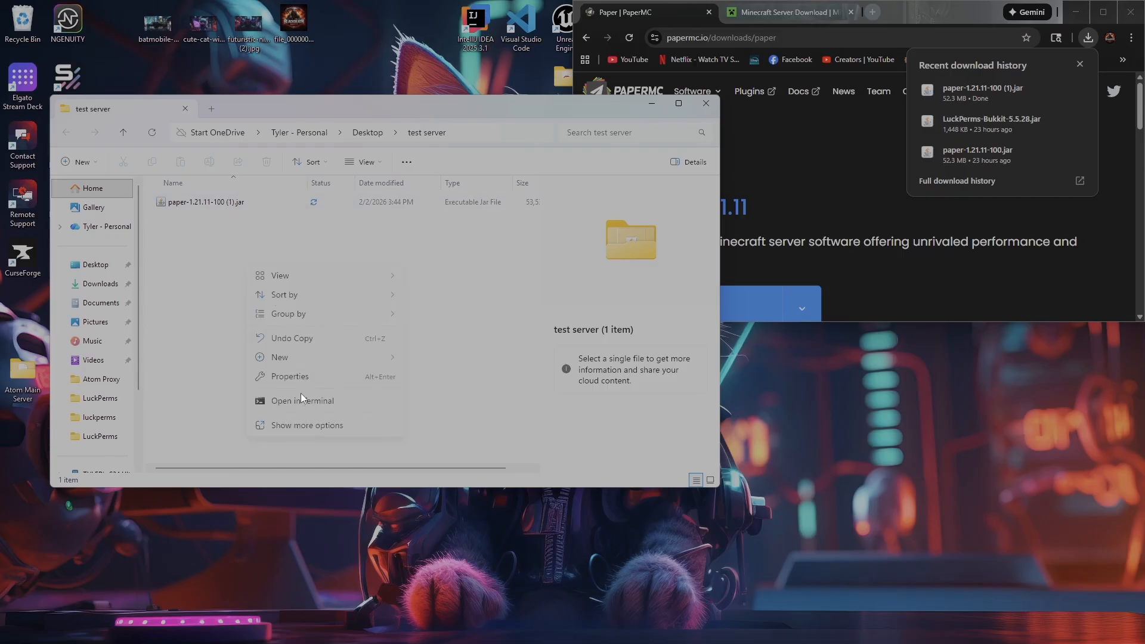
{"action": "mouse_move", "coordinate": [275, 362]}
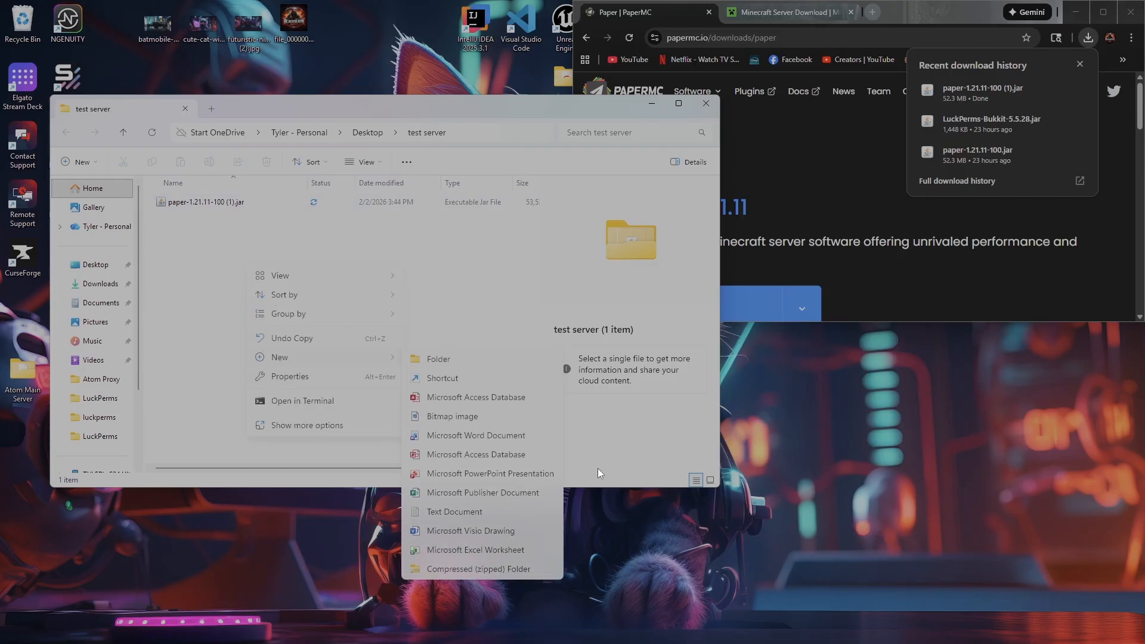
{"action": "left_click", "coordinate": [448, 517]}
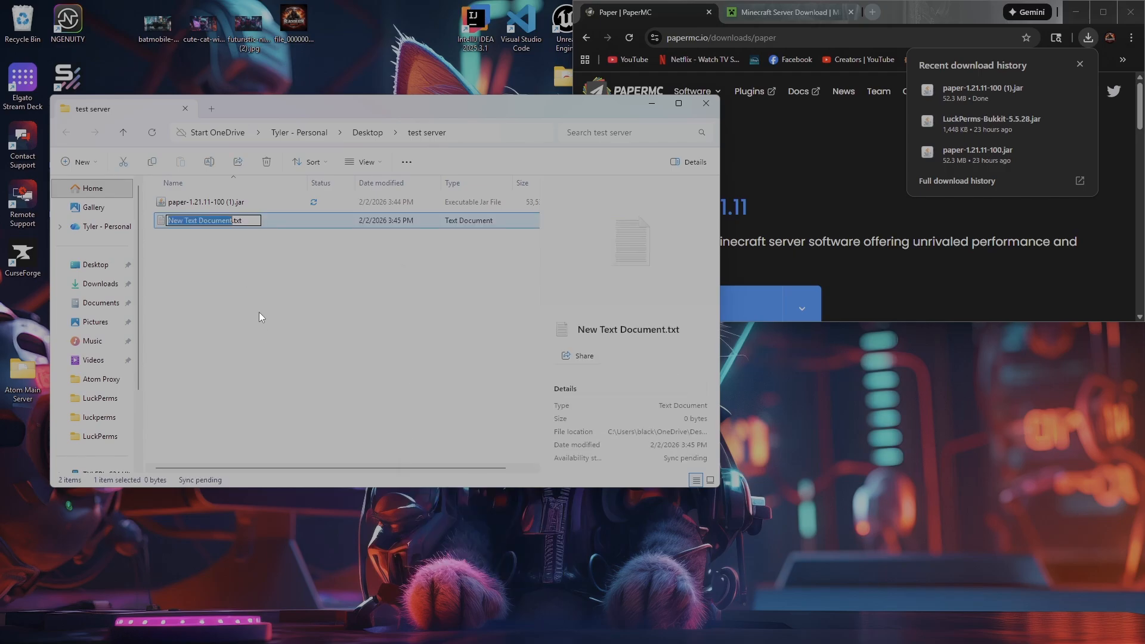
{"action": "left_click", "coordinate": [285, 301]}
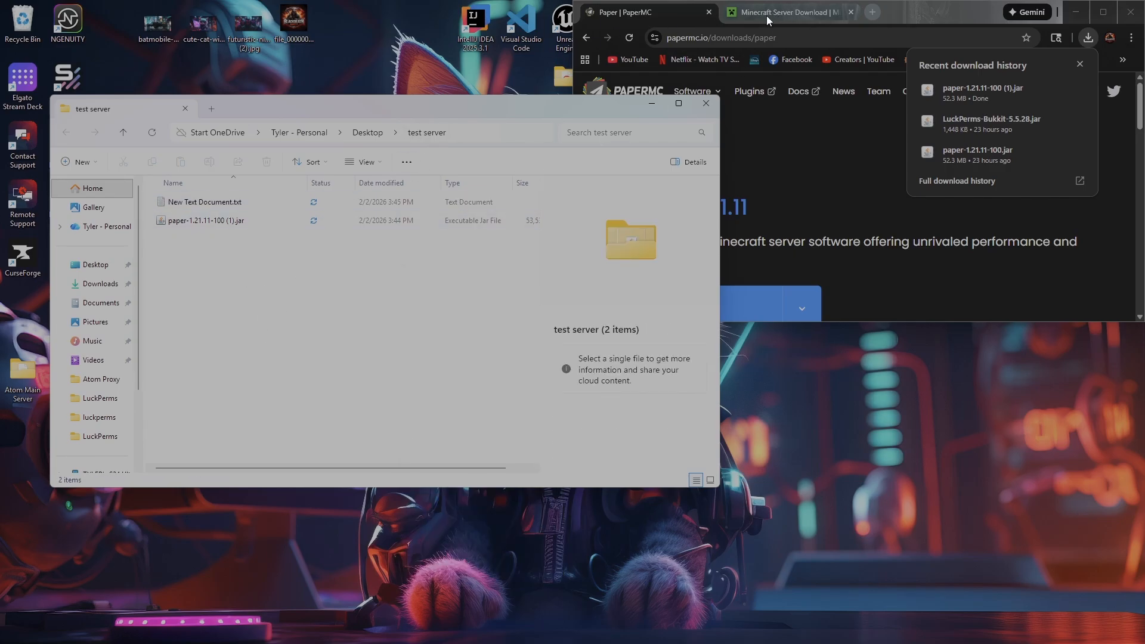
- Copy the java launch command from the Minecraft server download page and minimize the maximized browser
{"action": "left_click", "coordinate": [1096, 22]}
{"action": "left_click", "coordinate": [1103, 12]}
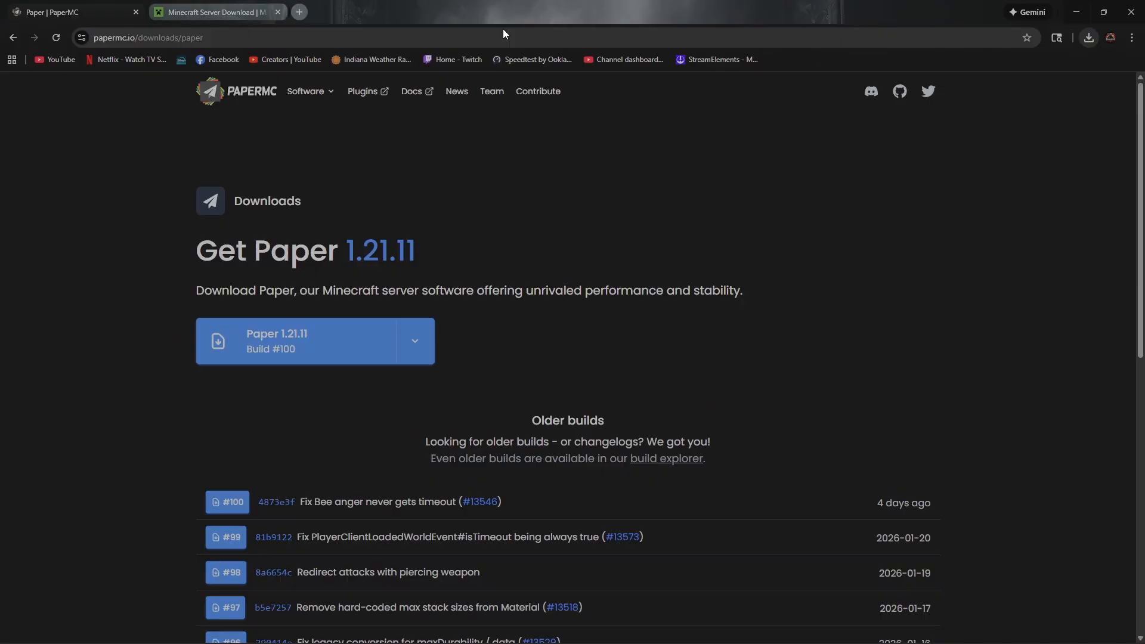
{"action": "left_click", "coordinate": [224, 12]}
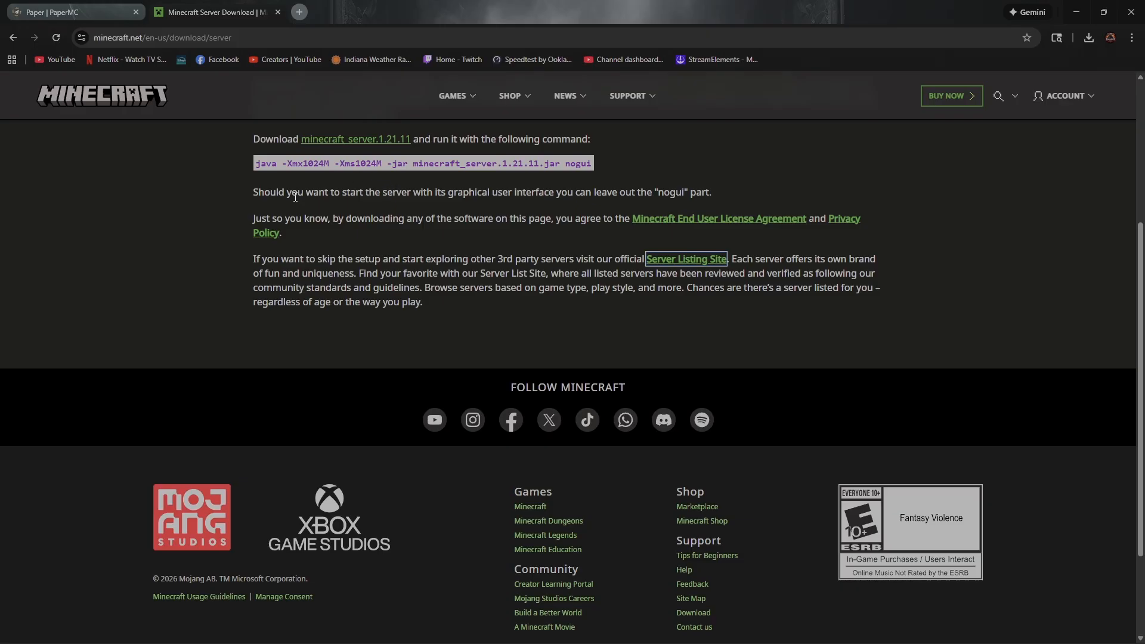
{"action": "scroll", "coordinate": [600, 292], "scroll_direction": "up", "scroll_amount": 4}
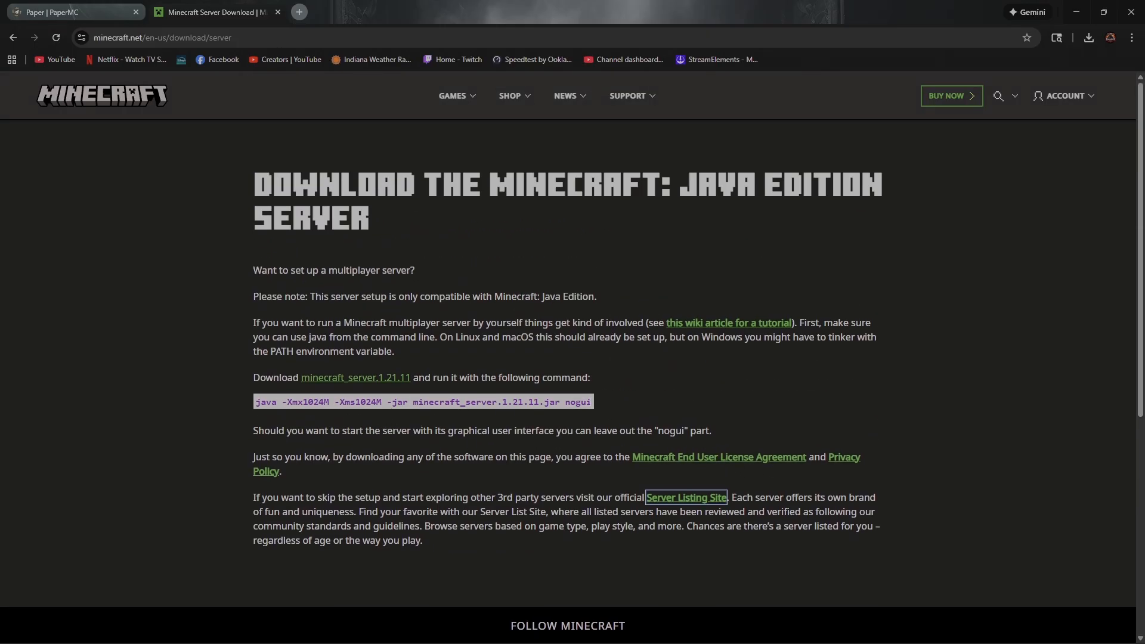
{"action": "left_click_drag", "start_coordinate": [592, 402], "coordinate": [277, 402]}
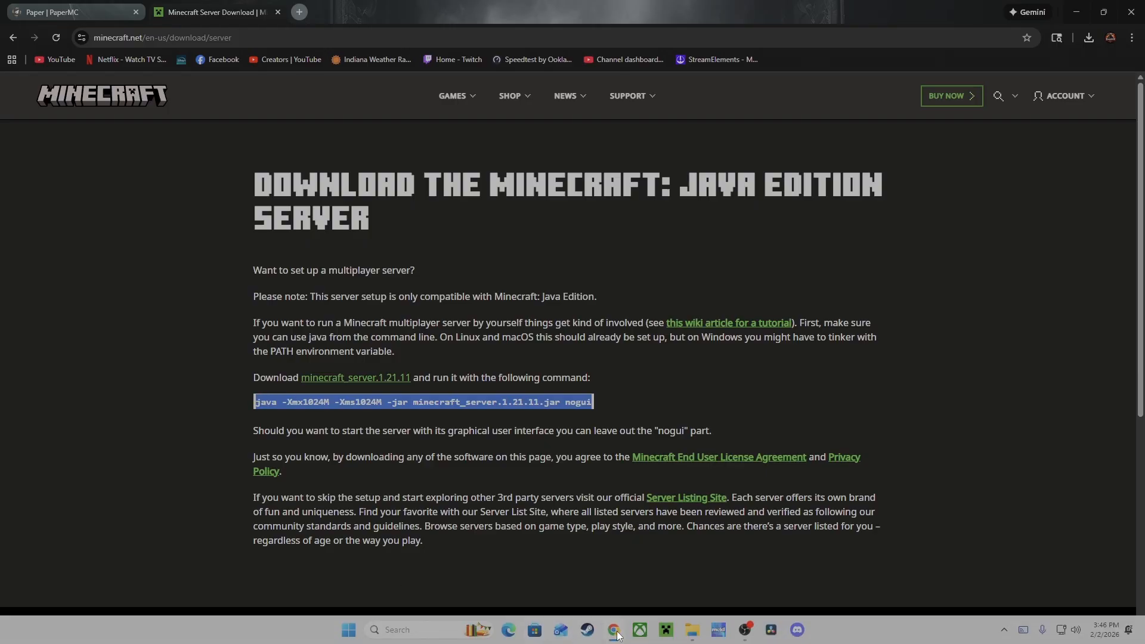
{"action": "left_click", "coordinate": [615, 632]}
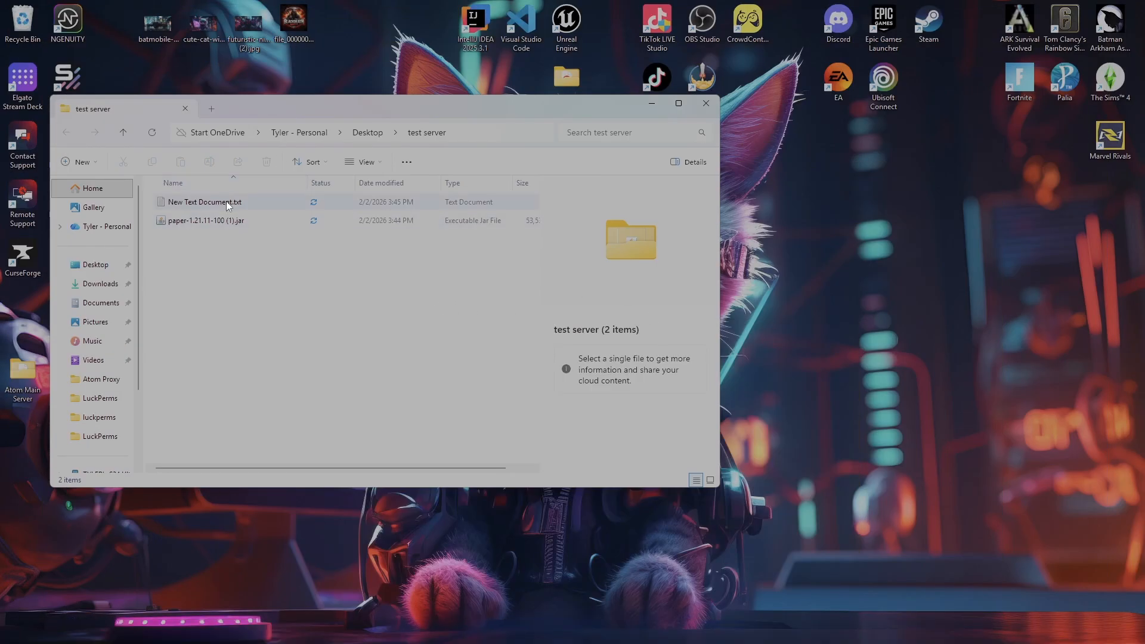
- Open New Text Document.txt in Notepad and paste the copied java launch command into it
{"action": "left_click", "coordinate": [255, 209]}
{"action": "right_click", "coordinate": [256, 209]}
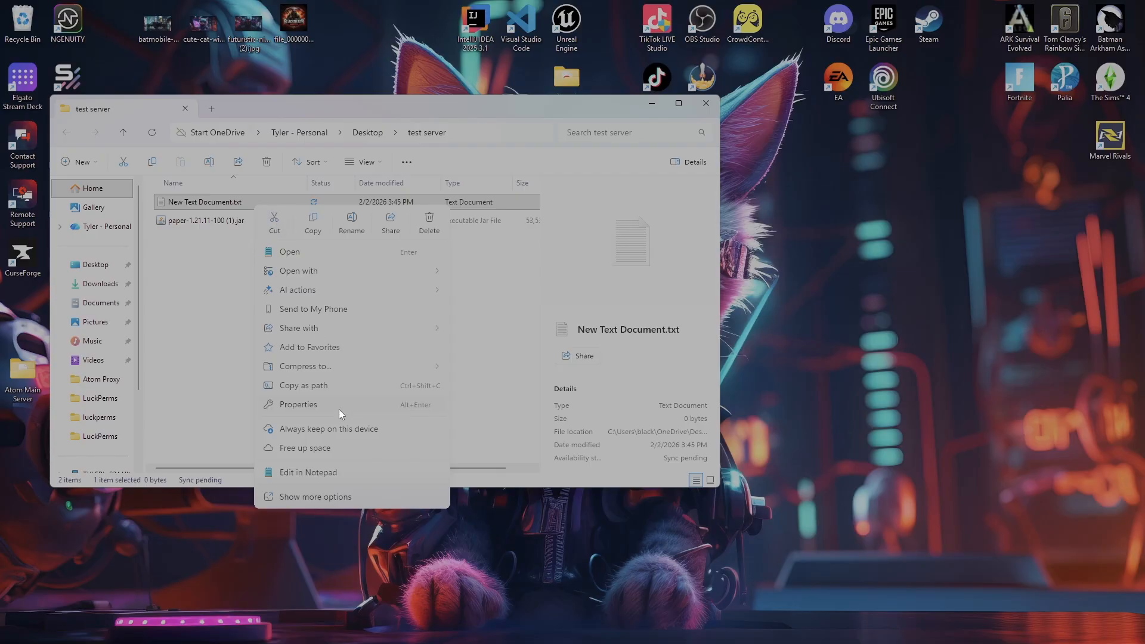
{"action": "left_click", "coordinate": [337, 474]}
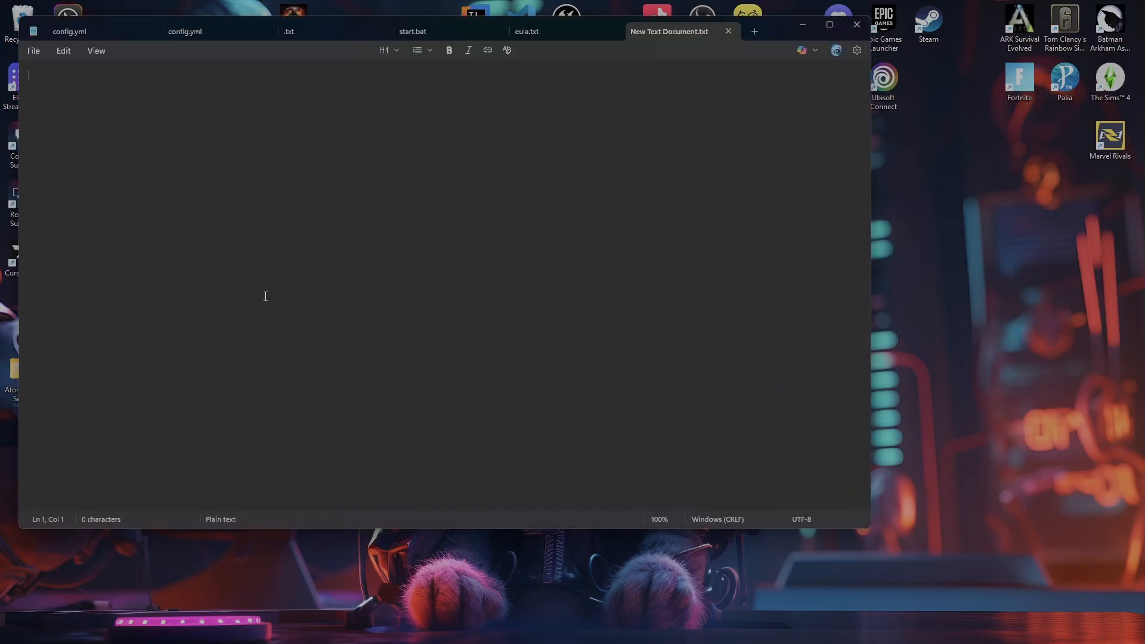
{"action": "type", "text": "java -Xmx1024M -Xms1024M -jar minecraft_server.1.21.11.jar nogui"}
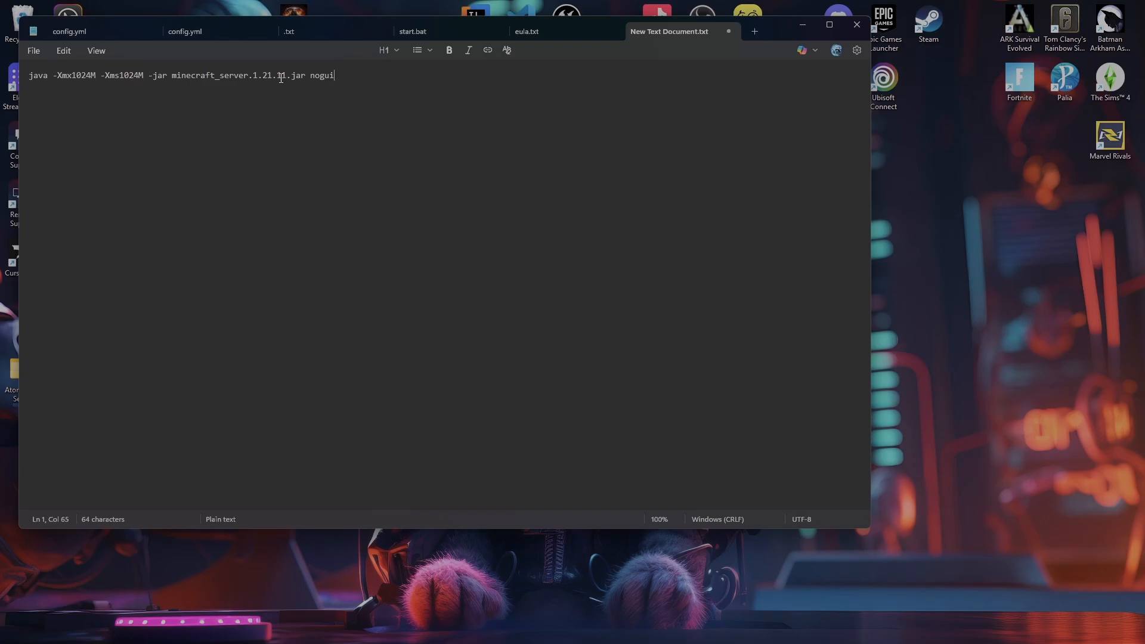
- Move the Notepad window clear of the folder's file list and rename the Paper server file to paper.jar
{"action": "left_click_drag", "start_coordinate": [287, 78], "coordinate": [263, 80]}
{"action": "left_click_drag", "start_coordinate": [197, 78], "coordinate": [173, 84]}
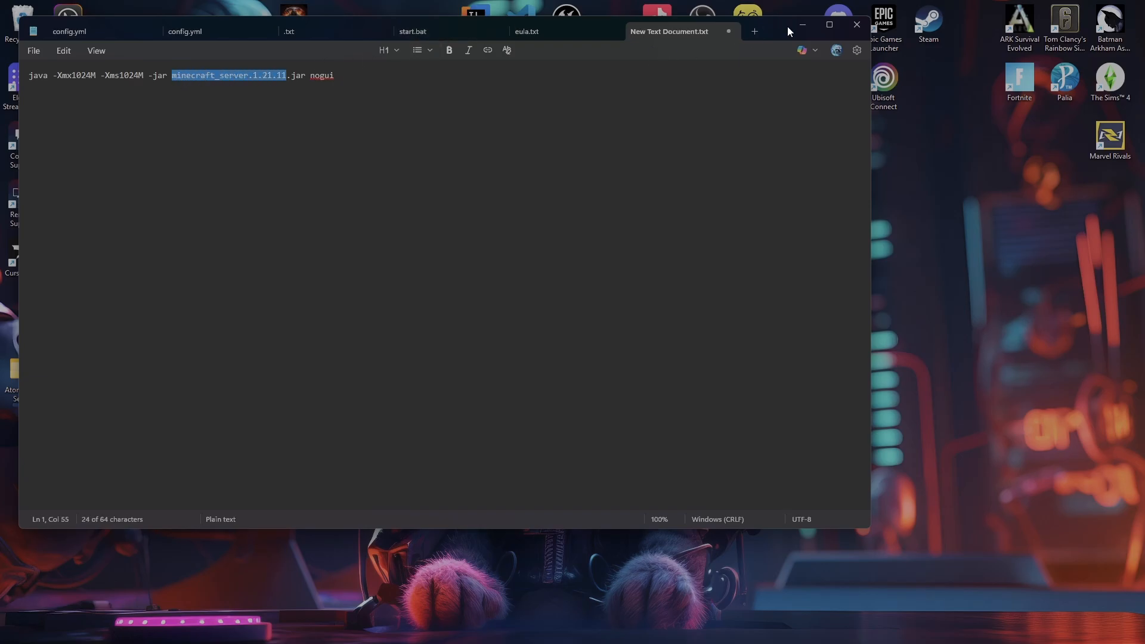
{"action": "left_click_drag", "start_coordinate": [787, 27], "coordinate": [918, 273]}
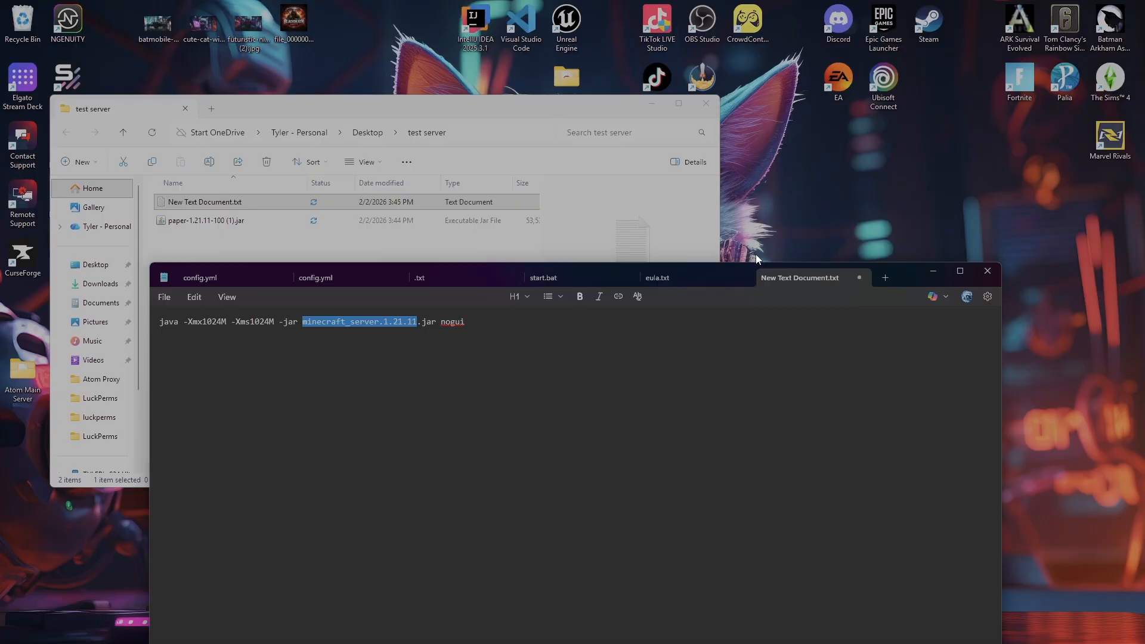
{"action": "left_click", "coordinate": [213, 224]}
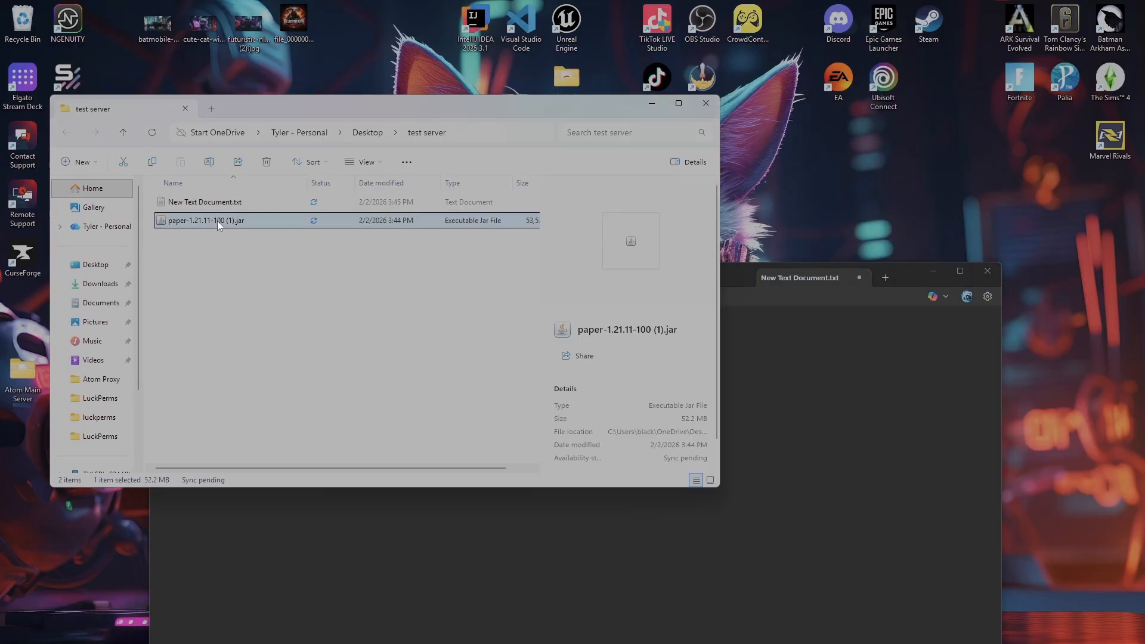
{"action": "left_click", "coordinate": [217, 221]}
{"action": "key", "text": "BackSpace"}
{"action": "type", "text": "paper.jar"}
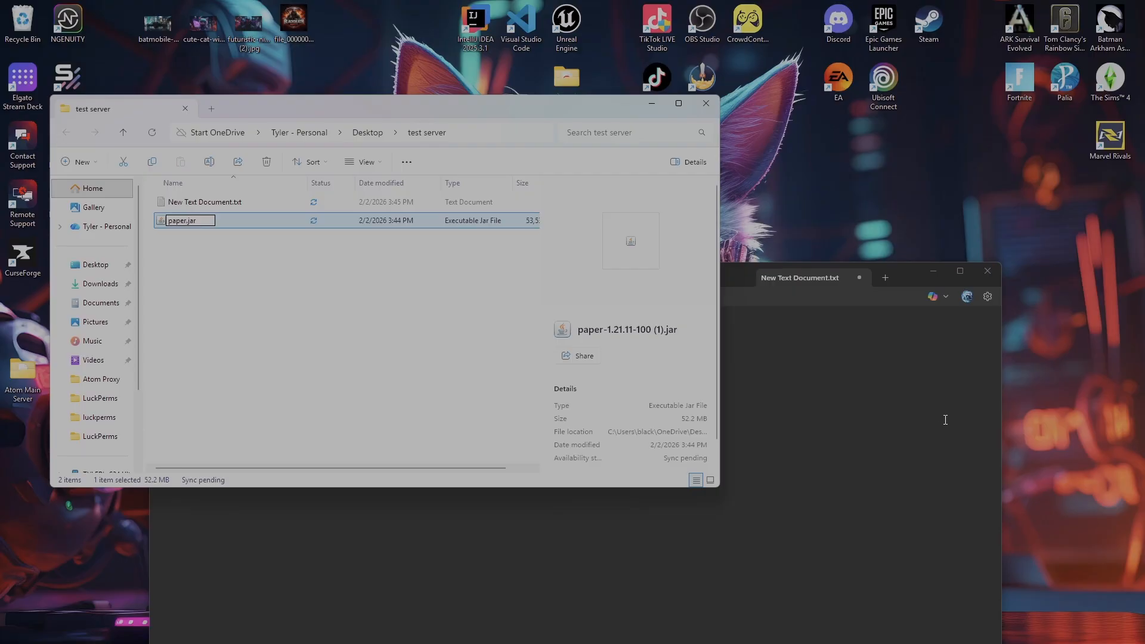
{"action": "left_click", "coordinate": [862, 451]}
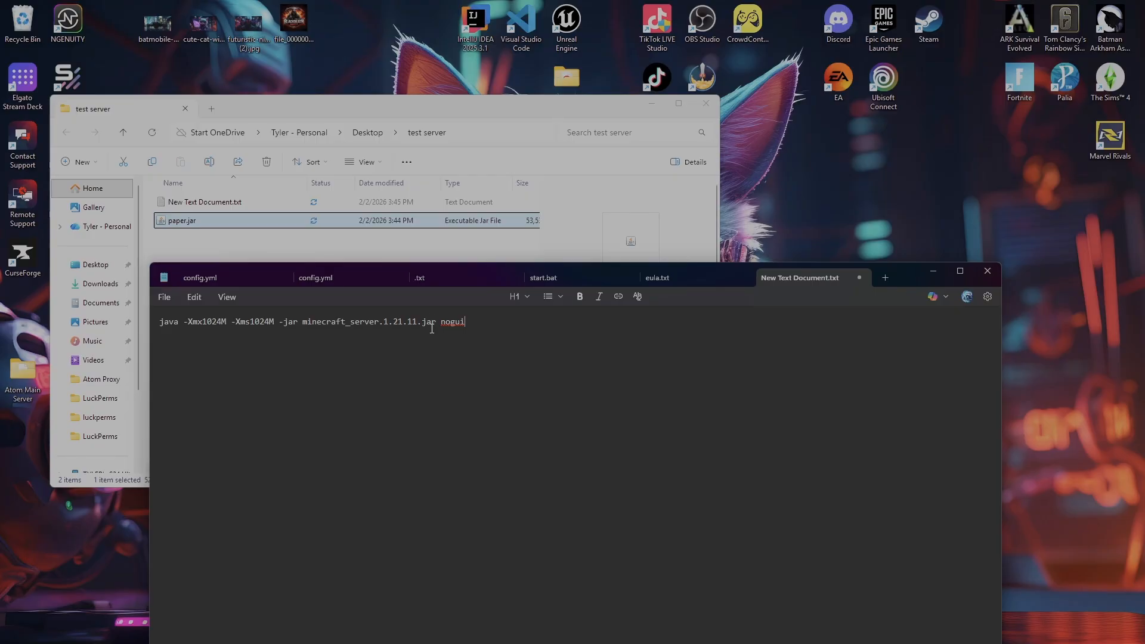
- Replace minecraft_server.1.21.11 with "paper" in the launch command so it points to paper.jar
{"action": "left_click_drag", "start_coordinate": [417, 327], "coordinate": [302, 332]}
{"action": "key", "text": "BackSpace"}
{"action": "type", "text": "paper"}
- Save the launch command as start.bat in the test server folder with the file type set to All files
{"action": "left_click", "coordinate": [162, 298]}
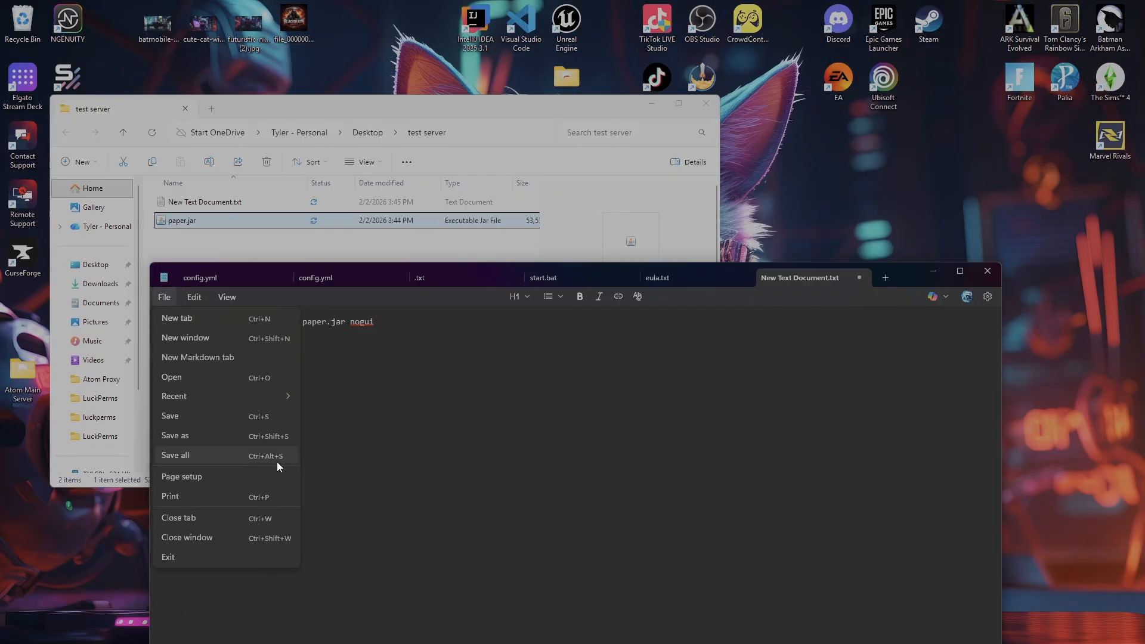
{"action": "left_click", "coordinate": [246, 434]}
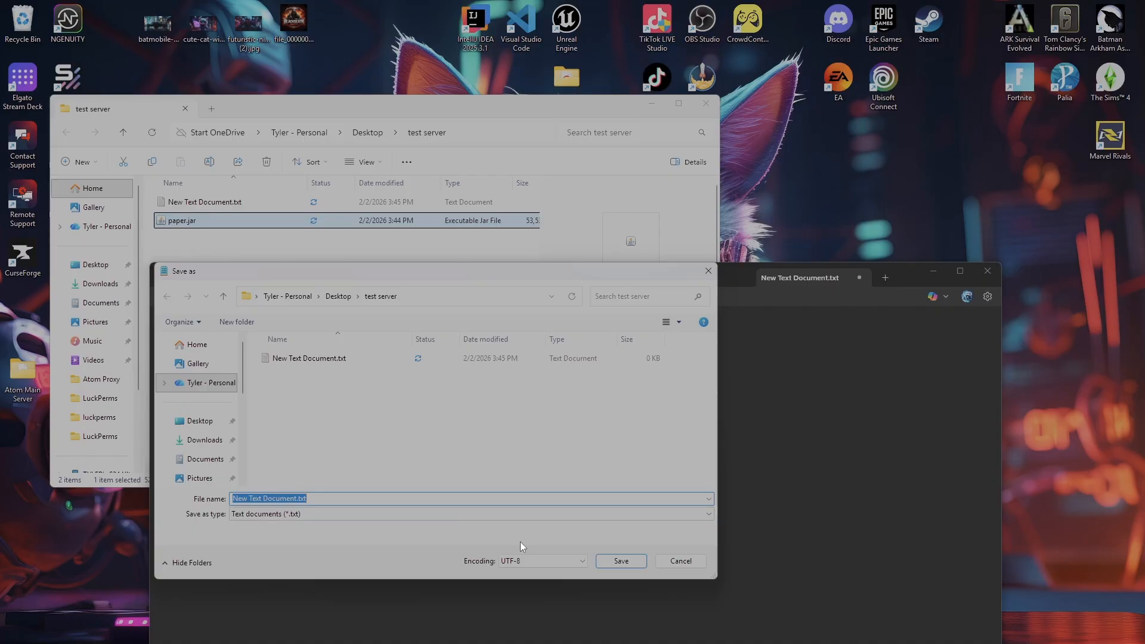
{"action": "key", "text": "BackSpace"}
{"action": "type", "text": "start.bat"}
{"action": "left_click", "coordinate": [286, 513]}
{"action": "left_click", "coordinate": [288, 535]}
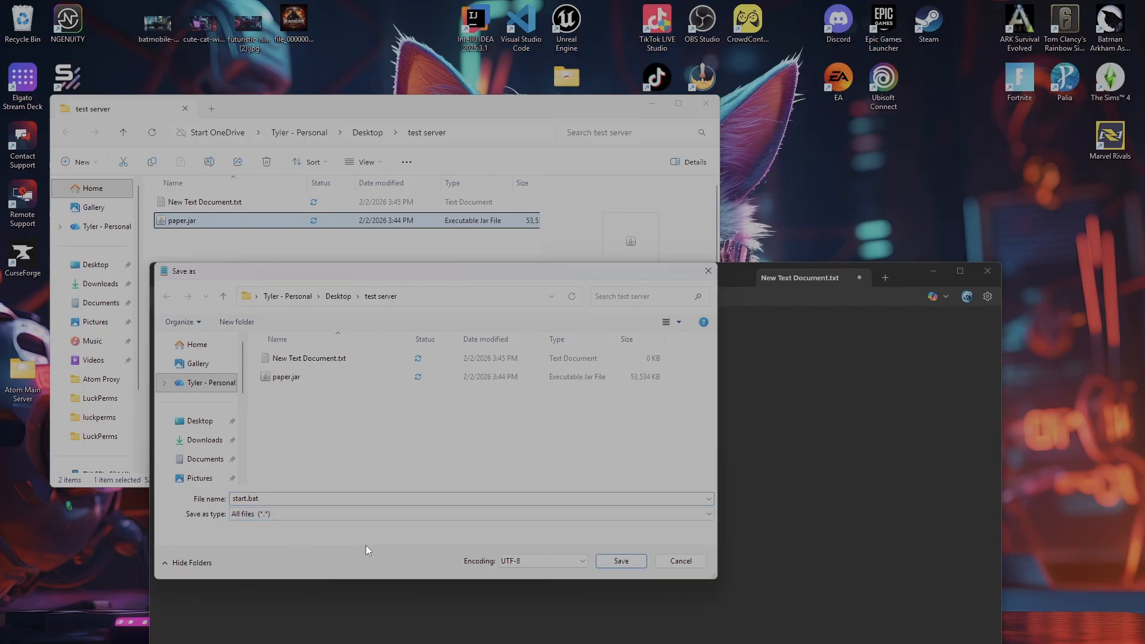
{"action": "left_click", "coordinate": [621, 561]}
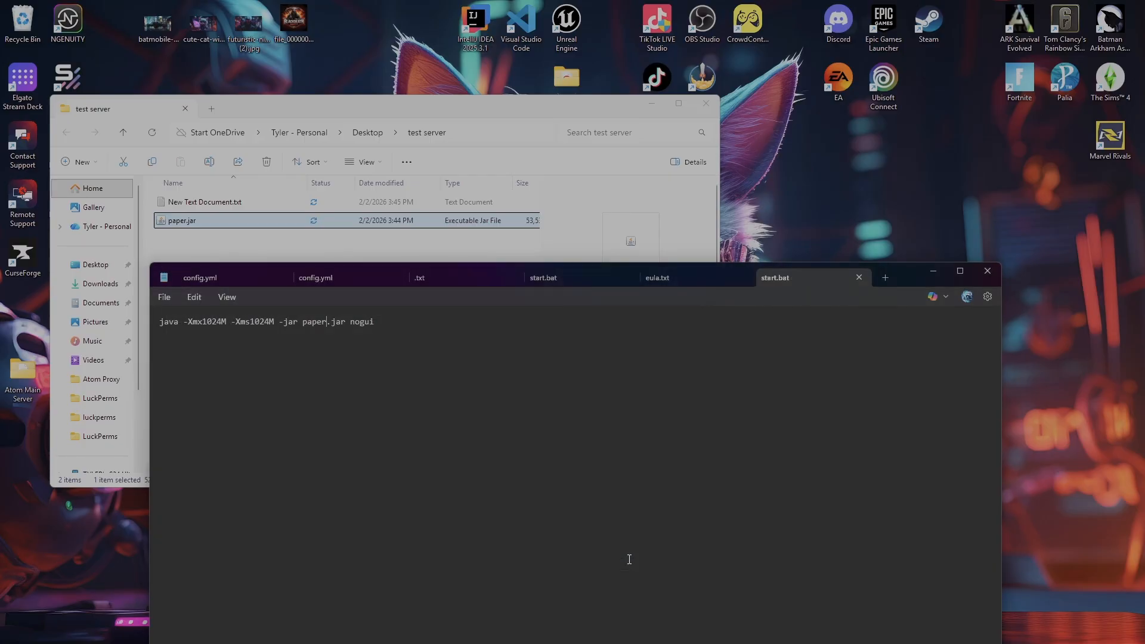
- Close Notepad and run start.bat from the test server folder to generate the initial server files
{"action": "left_click", "coordinate": [986, 272]}
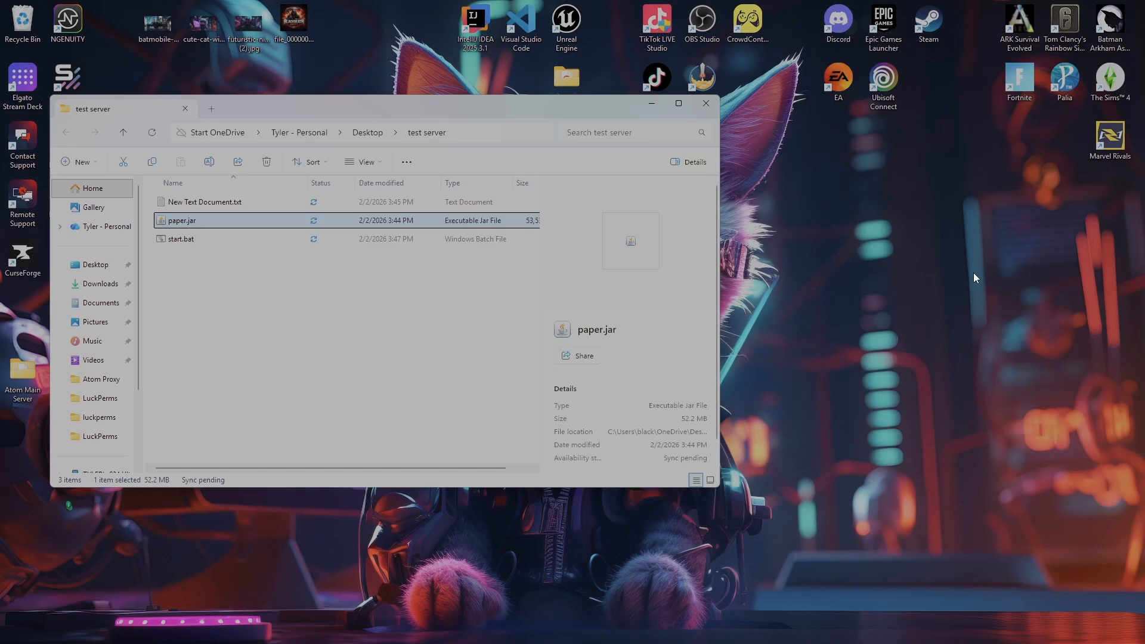
{"action": "left_click", "coordinate": [232, 313]}
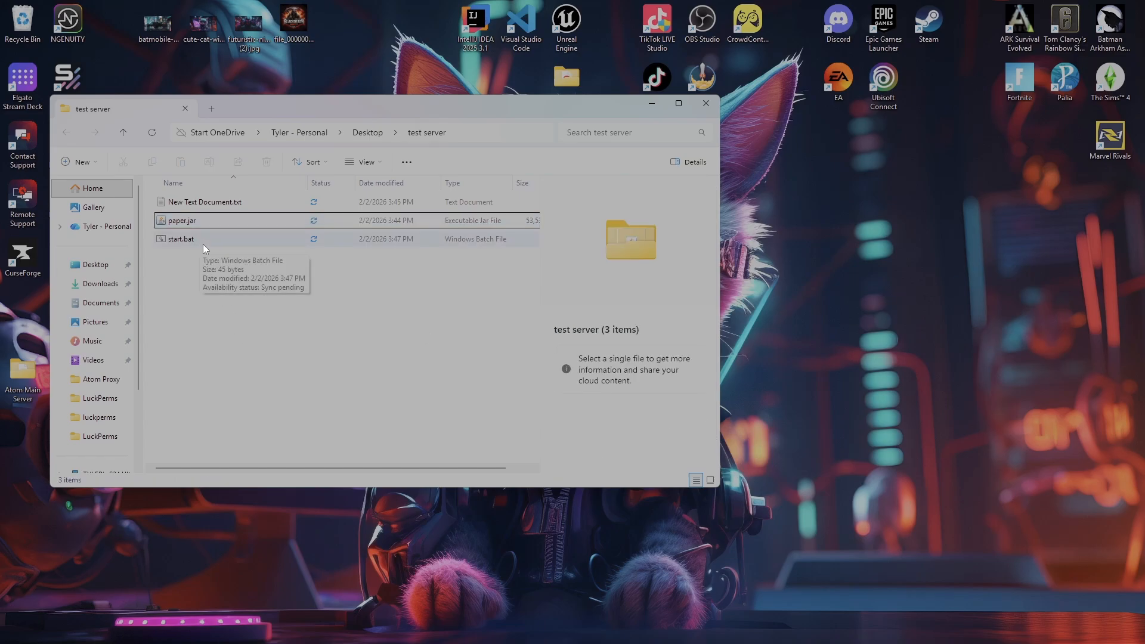
{"action": "double_click", "coordinate": [204, 245]}
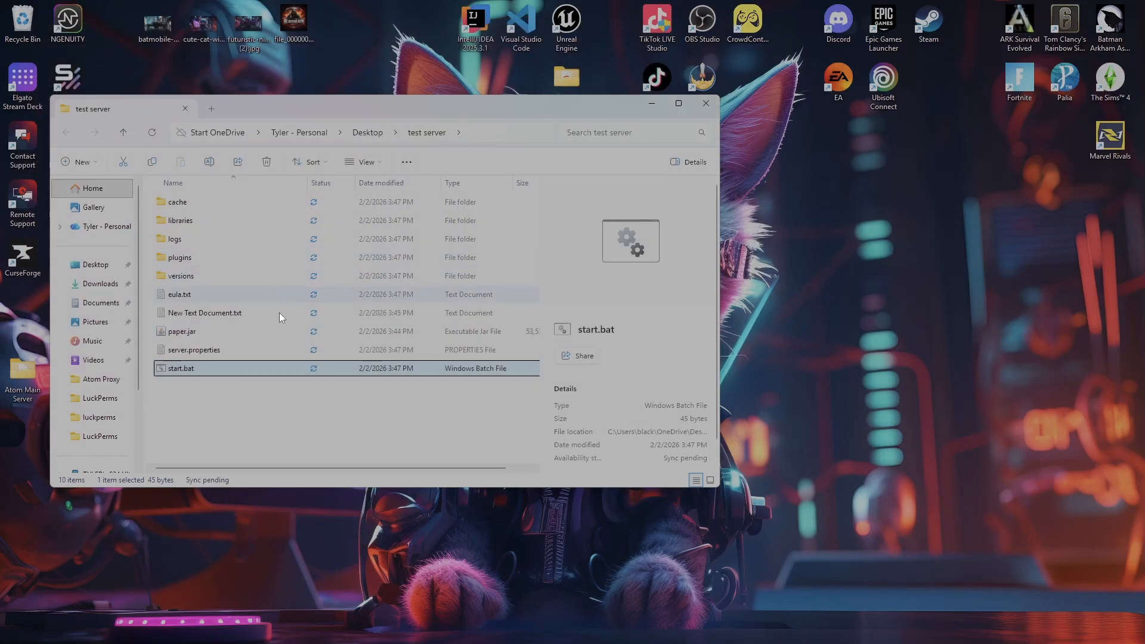
- Change the eula value to true in eula.txt, save the file and close Notepad
{"action": "double_click", "coordinate": [214, 296]}
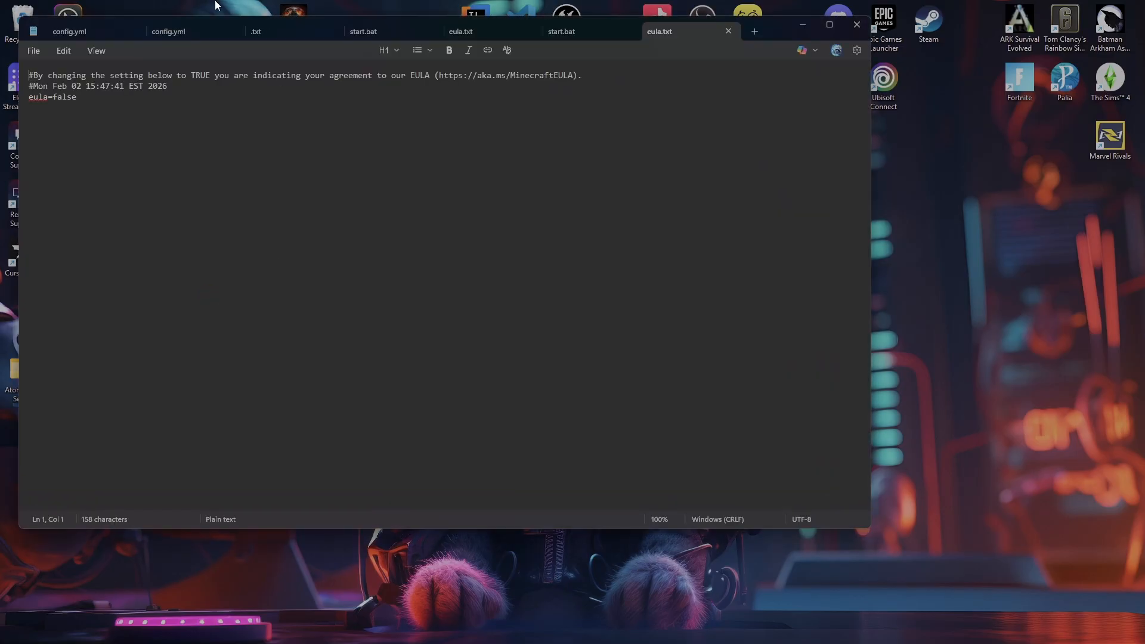
{"action": "double_click", "coordinate": [52, 97]}
{"action": "key", "text": "BackSpace"}
{"action": "type", "text": "true"}
{"action": "left_click", "coordinate": [863, 27]}
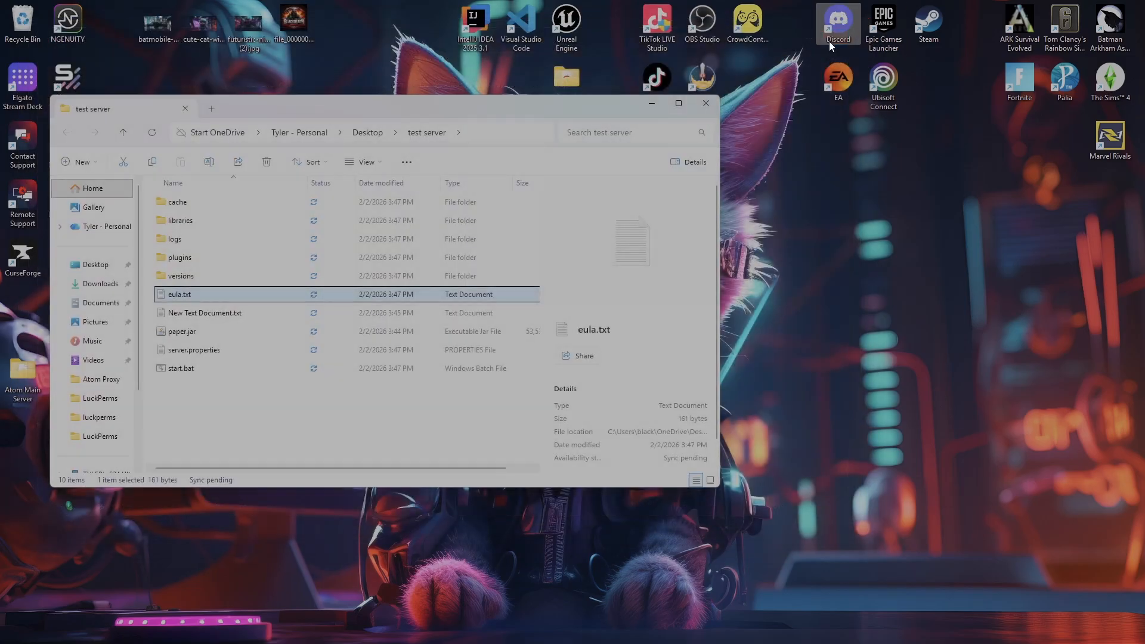
- Run start.bat again to start the server and move its console window clear of the folder's file list
{"action": "double_click", "coordinate": [211, 369]}
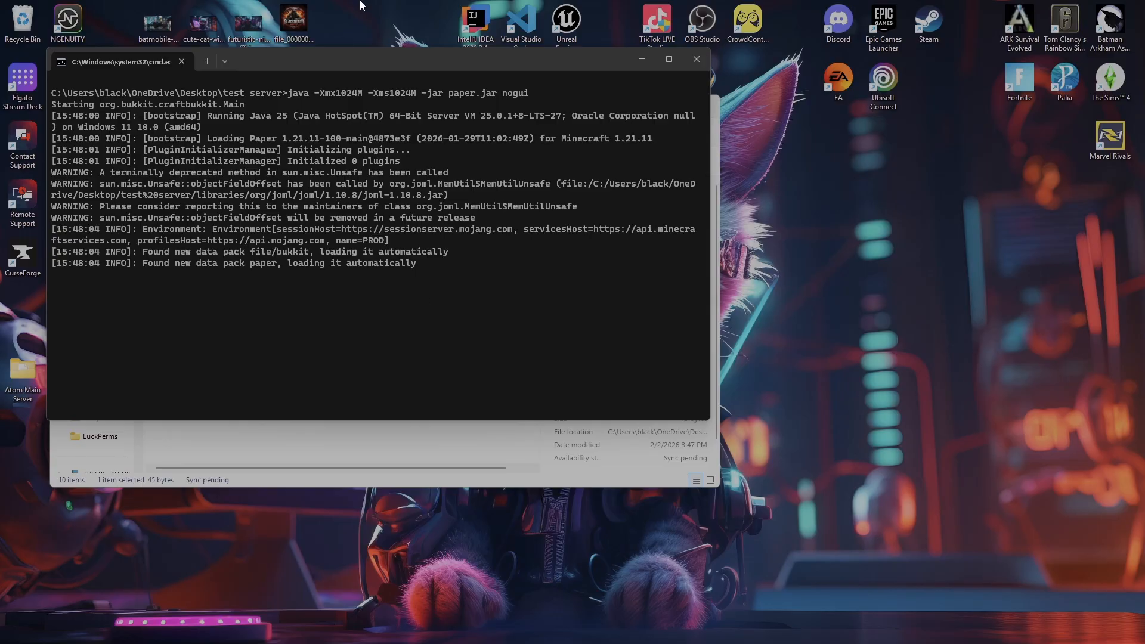
{"action": "left_click_drag", "start_coordinate": [417, 62], "coordinate": [419, 125]}
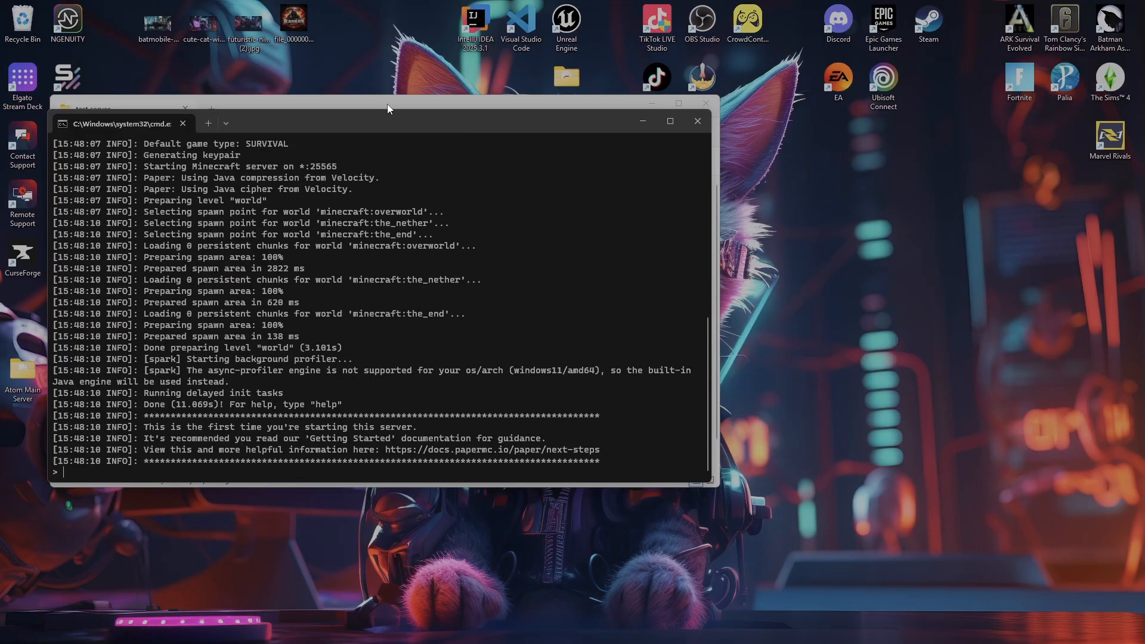
{"action": "left_click_drag", "start_coordinate": [394, 127], "coordinate": [886, 213]}
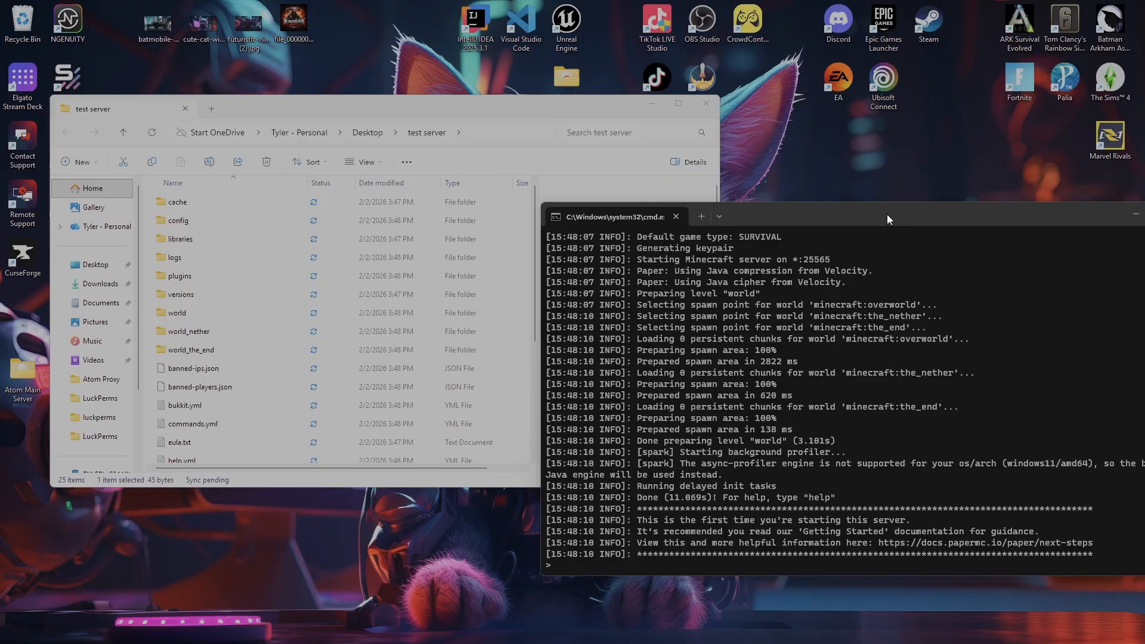
- Look through the generated folders and configuration files in the test server folder
{"action": "left_click", "coordinate": [485, 111]}
{"action": "scroll", "coordinate": [300, 270], "scroll_direction": "down", "scroll_amount": 4}
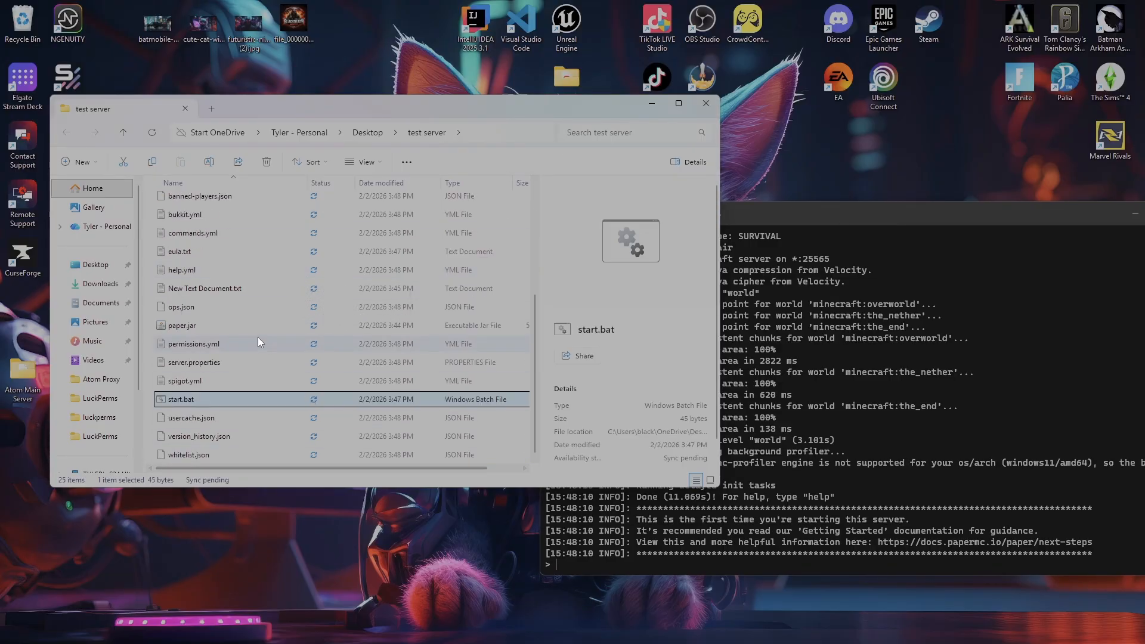
{"action": "scroll", "coordinate": [284, 401], "scroll_direction": "up", "scroll_amount": 4}
{"action": "scroll", "coordinate": [283, 396], "scroll_direction": "down", "scroll_amount": 4}
{"action": "scroll", "coordinate": [267, 384], "scroll_direction": "up", "scroll_amount": 4}
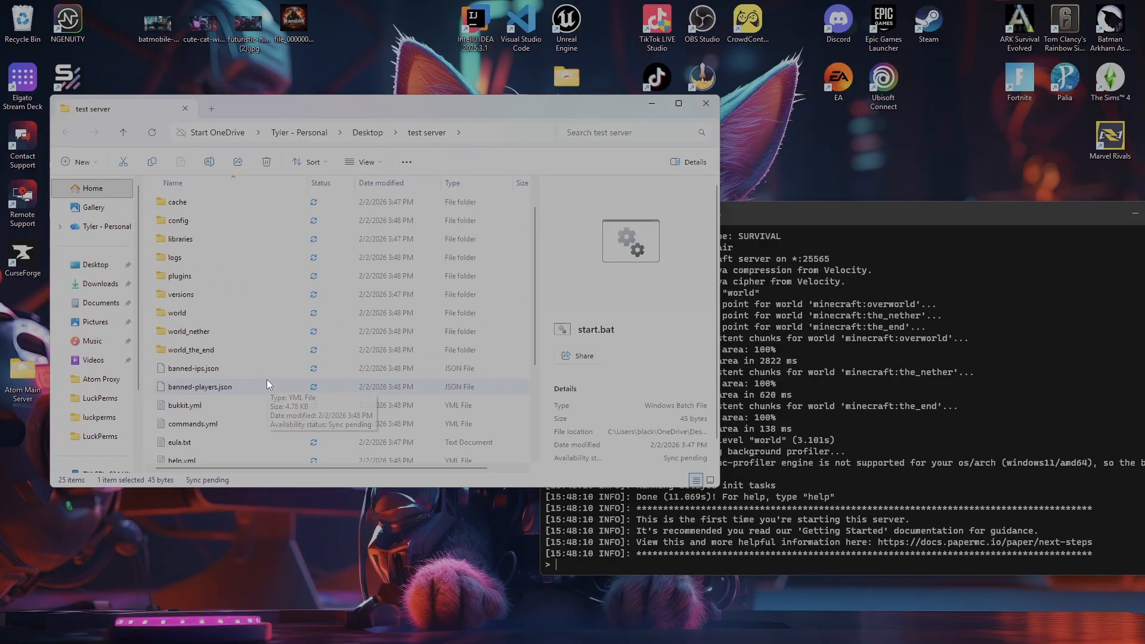
{"action": "scroll", "coordinate": [263, 359], "scroll_direction": "down", "scroll_amount": 4}
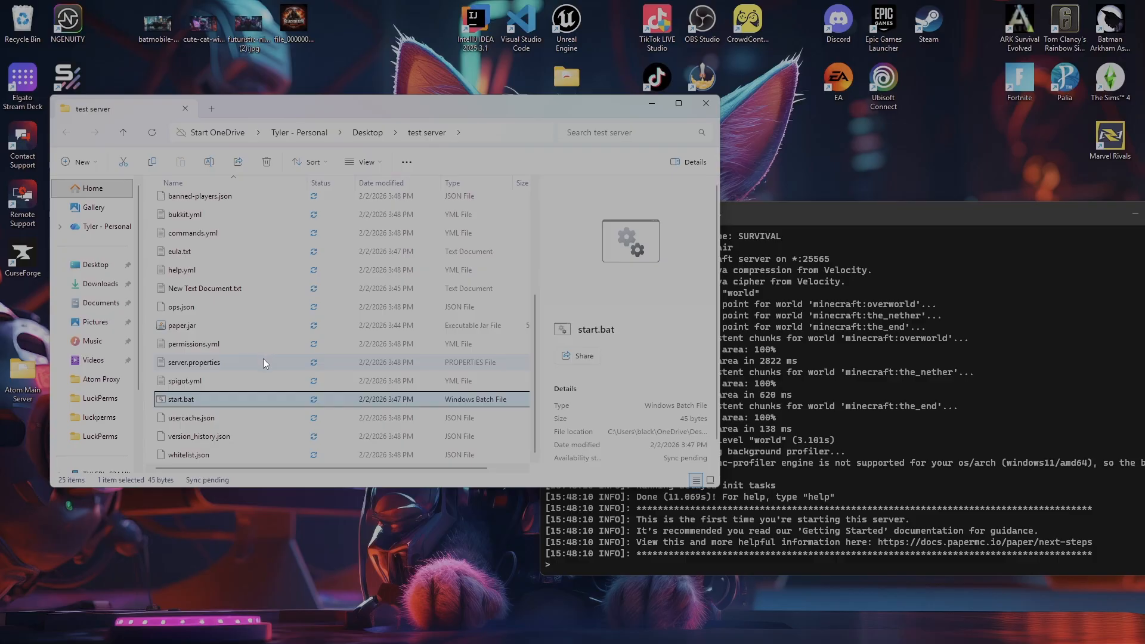
{"action": "scroll", "coordinate": [320, 389], "scroll_direction": "up", "scroll_amount": 4}
{"action": "scroll", "coordinate": [319, 389], "scroll_direction": "down", "scroll_amount": 4}
{"action": "scroll", "coordinate": [313, 388], "scroll_direction": "up", "scroll_amount": 4}
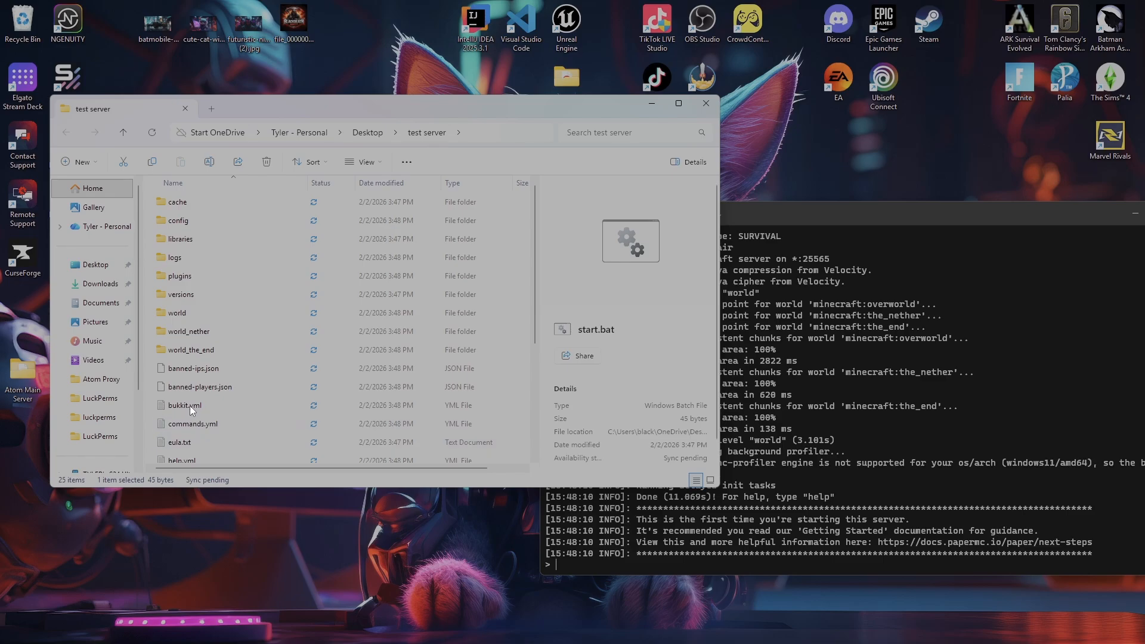
- Look inside the plugins and config folders, return to the test server folder and review its remaining files
{"action": "double_click", "coordinate": [205, 281]}
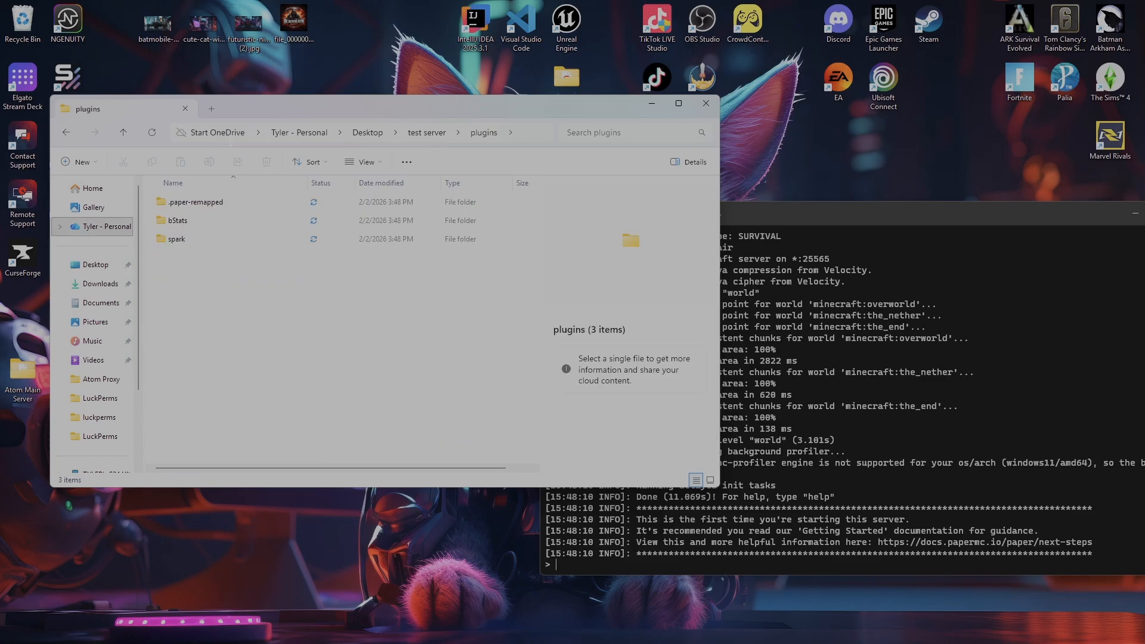
{"action": "left_click", "coordinate": [437, 133]}
{"action": "left_click_drag", "start_coordinate": [387, 214], "coordinate": [426, 317]}
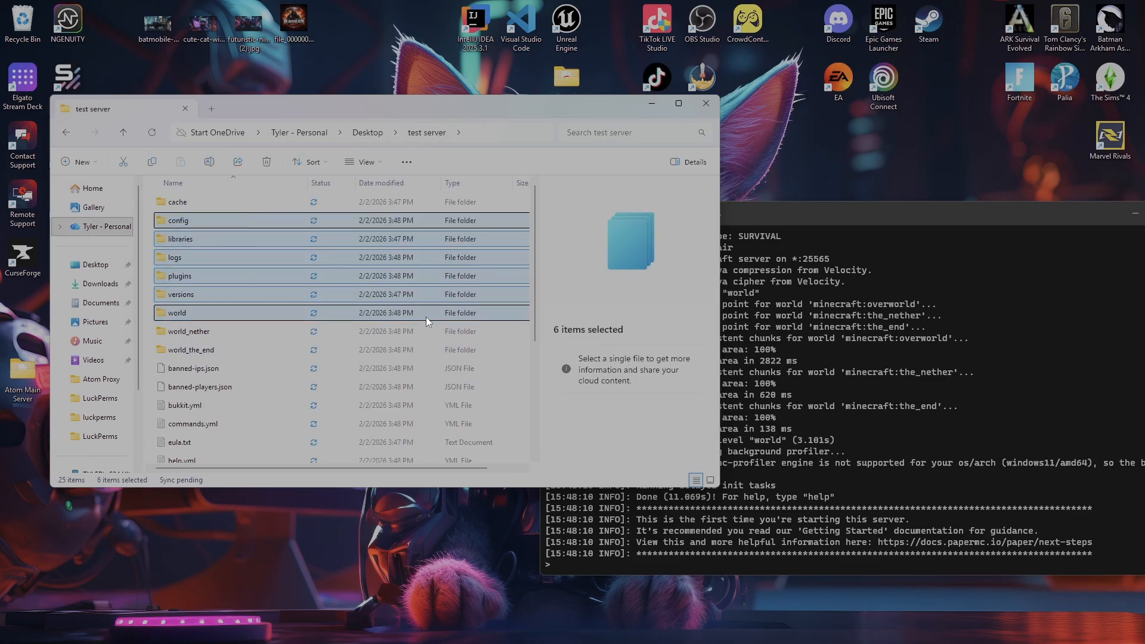
{"action": "double_click", "coordinate": [191, 222]}
{"action": "left_click", "coordinate": [433, 132]}
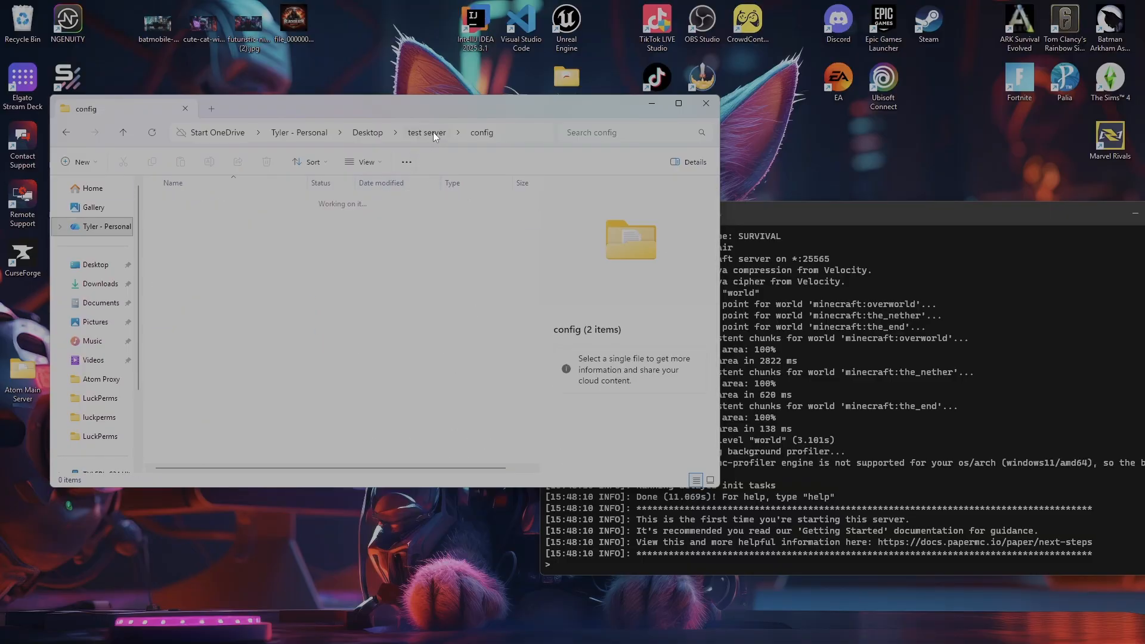
{"action": "scroll", "coordinate": [387, 325], "scroll_direction": "down", "scroll_amount": 3}
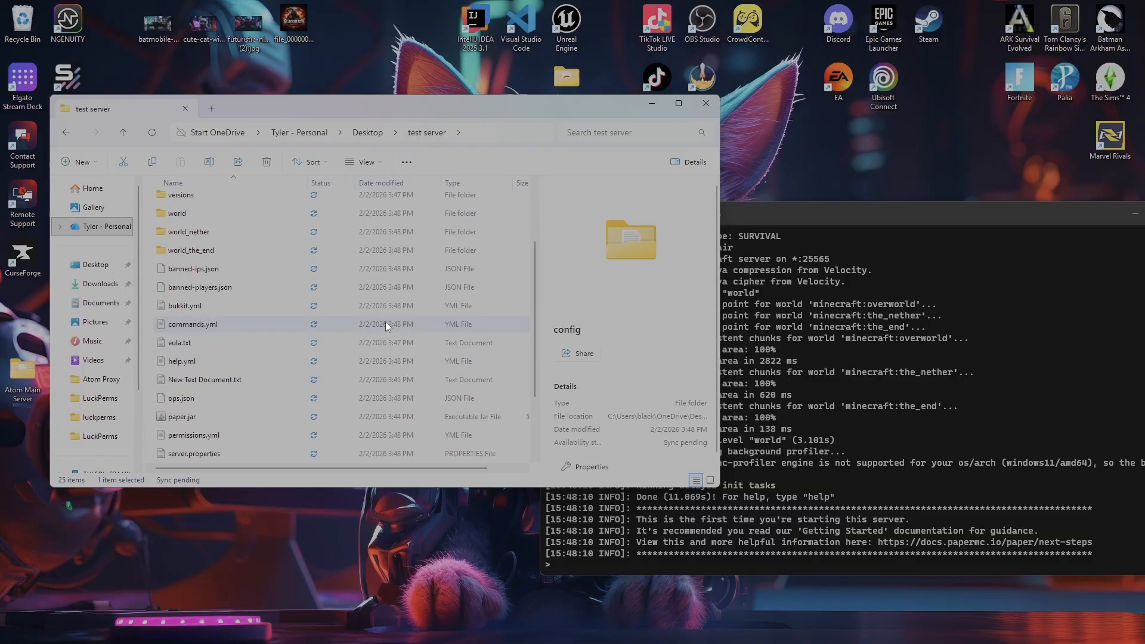
{"action": "scroll", "coordinate": [388, 337], "scroll_direction": "up", "scroll_amount": 1}
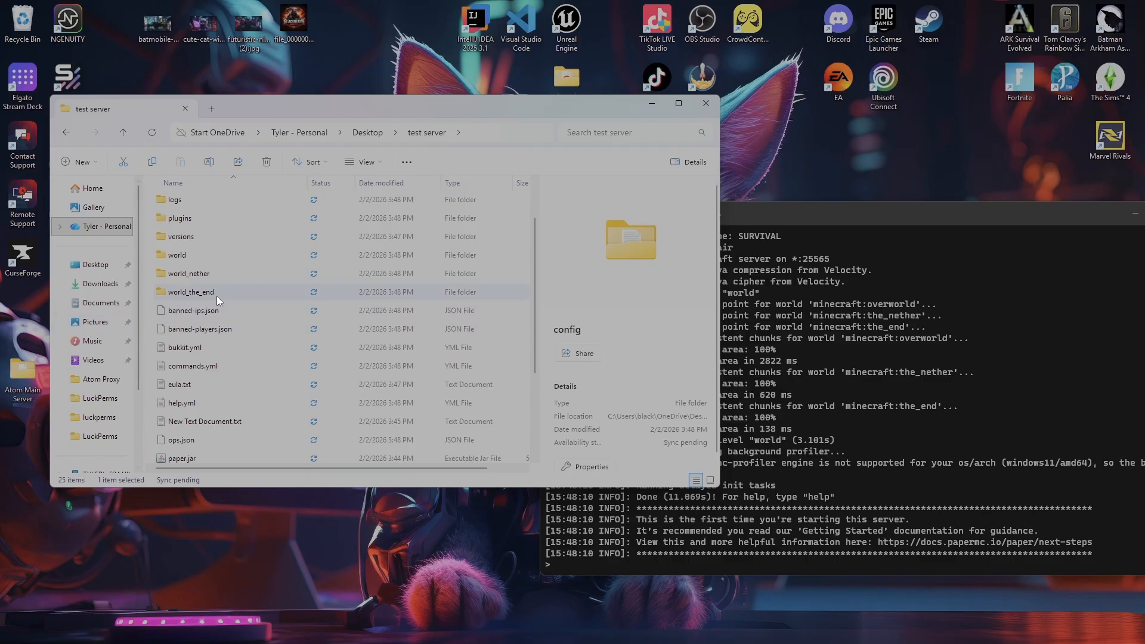
{"action": "scroll", "coordinate": [226, 280], "scroll_direction": "down", "scroll_amount": 3}
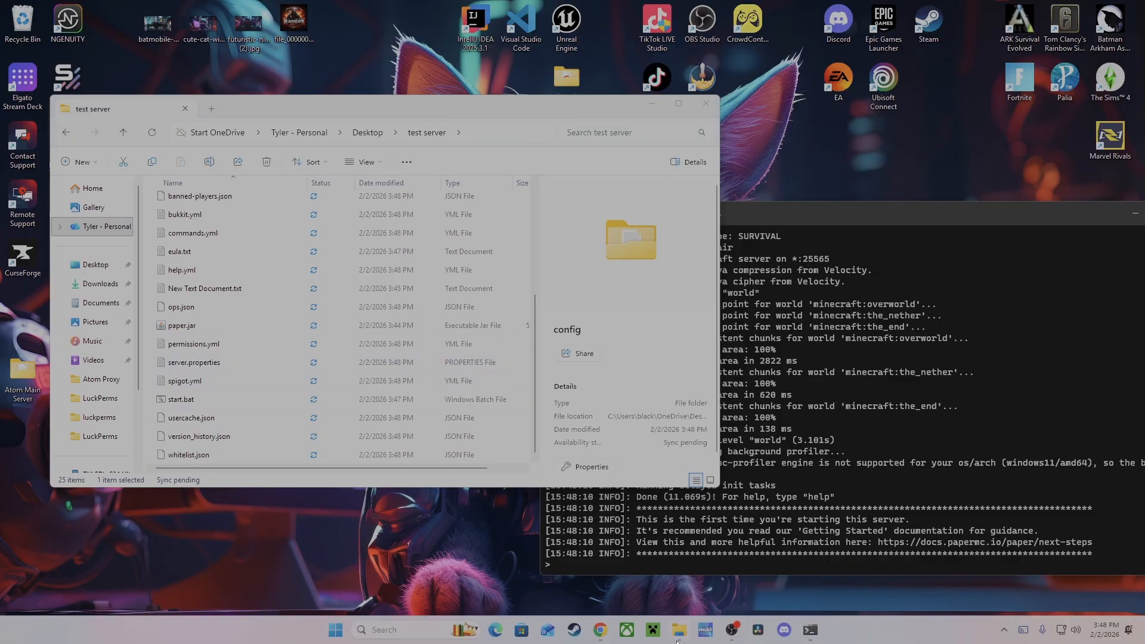
- Launch Minecraft 1.21.11 and open the direct connection screen for multiplayer
{"action": "left_click", "coordinate": [653, 630]}
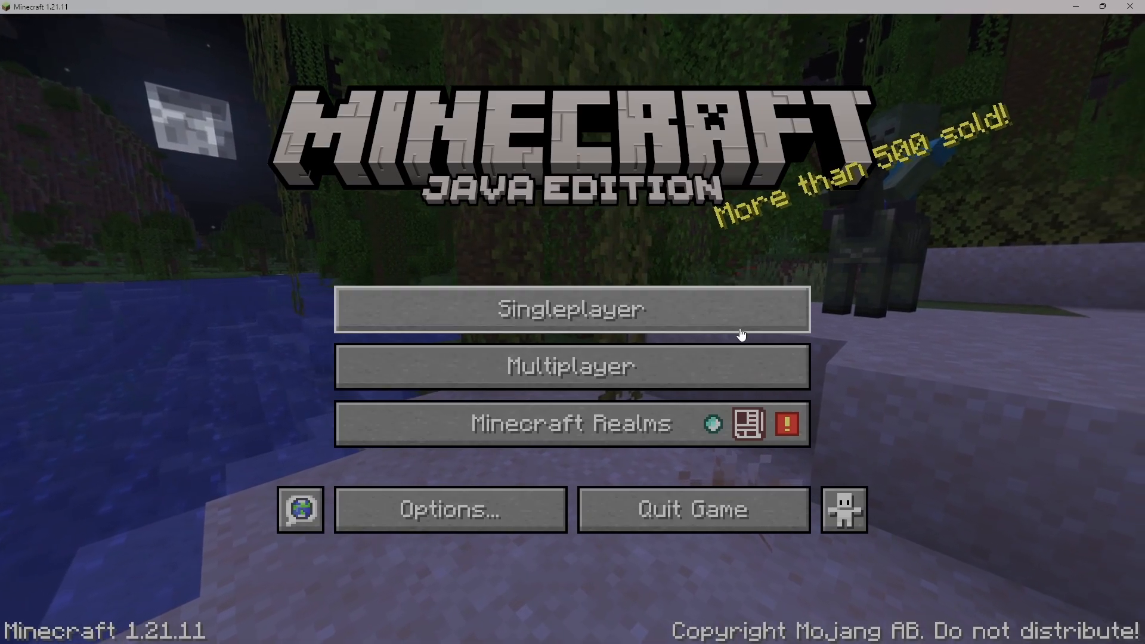
{"action": "left_click", "coordinate": [684, 352]}
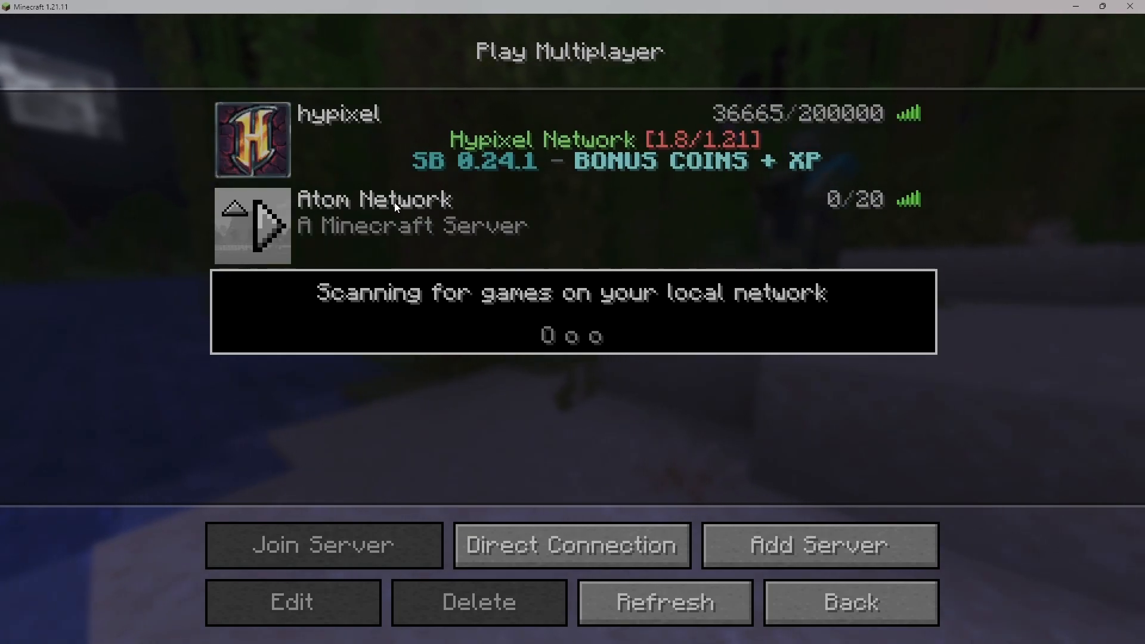
{"action": "left_click", "coordinate": [575, 224]}
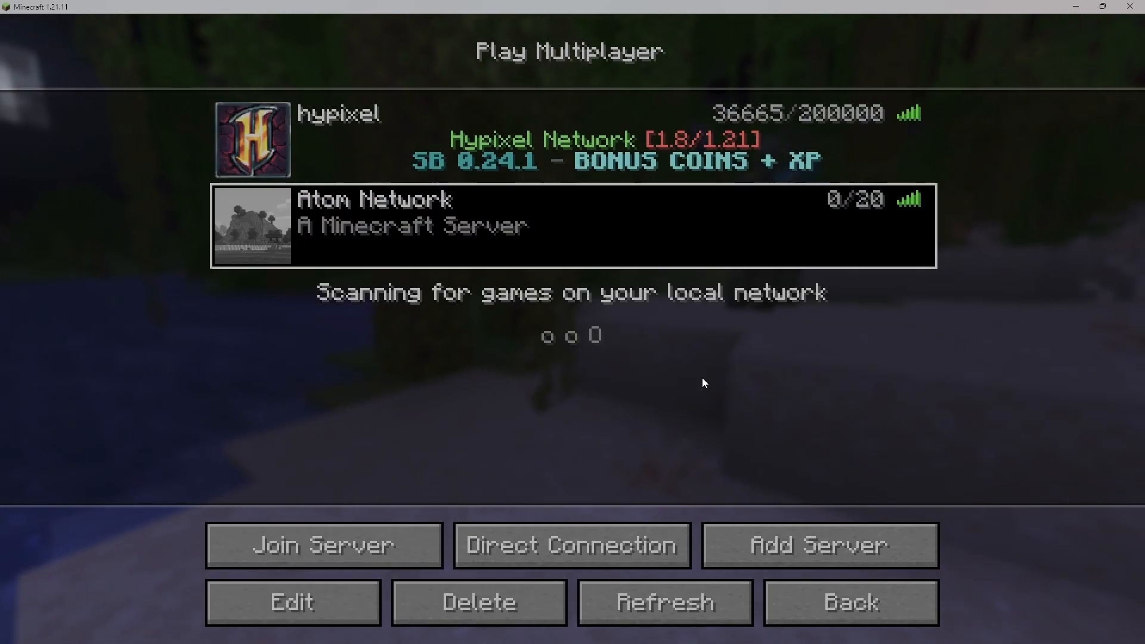
{"action": "left_click", "coordinate": [535, 563]}
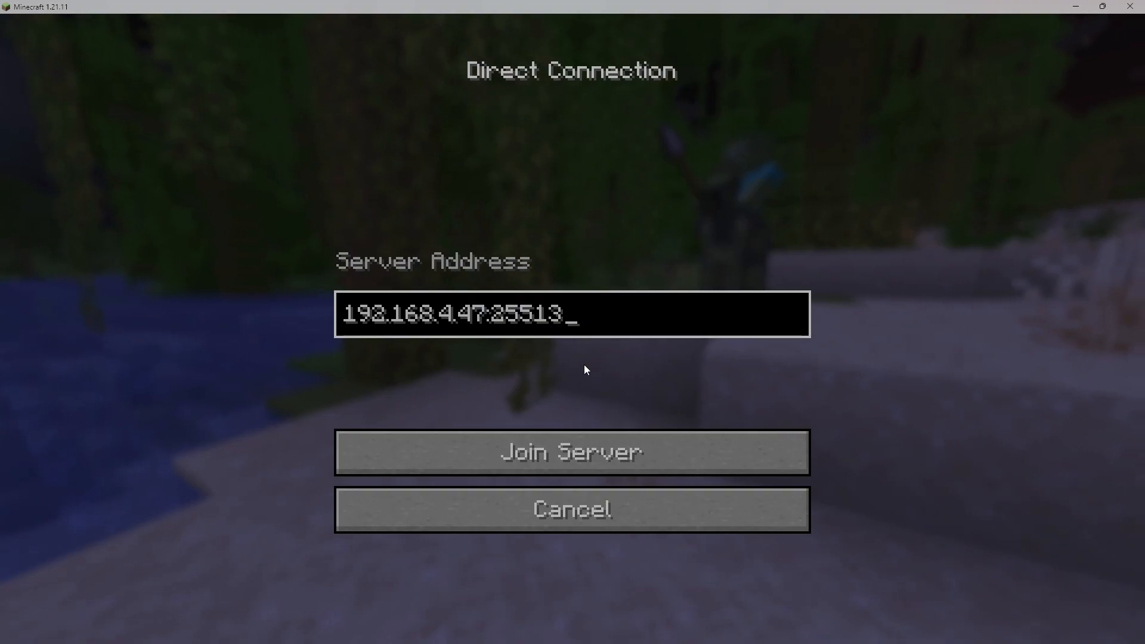
- Replace the server address with localhost and join the local server
{"action": "key", "text": "BackSpace"}
{"action": "key", "text": "BackSpace"}
{"action": "key", "text": "BackSpace"}
{"action": "key", "text": "BackSpace"}
{"action": "key", "text": "BackSpace"}
{"action": "key", "text": "BackSpace"}
{"action": "key", "text": "BackSpace"}
{"action": "key", "text": "BackSpace"}
{"action": "key", "text": "BackSpace"}
{"action": "key", "text": "BackSpace"}
{"action": "key", "text": "BackSpace"}
{"action": "key", "text": "BackSpace"}
{"action": "key", "text": "BackSpace"}
{"action": "key", "text": "BackSpace"}
{"action": "key", "text": "BackSpace"}
{"action": "key", "text": "BackSpace"}
{"action": "key", "text": "BackSpace"}
{"action": "key", "text": "BackSpace"}
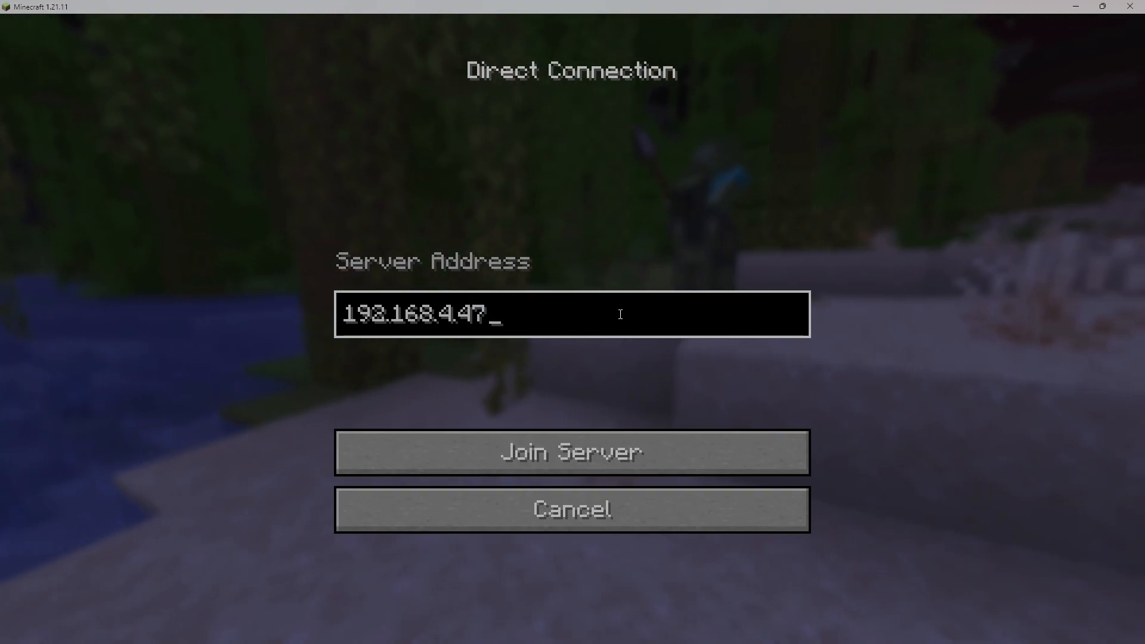
{"action": "type", "text": "loc"}
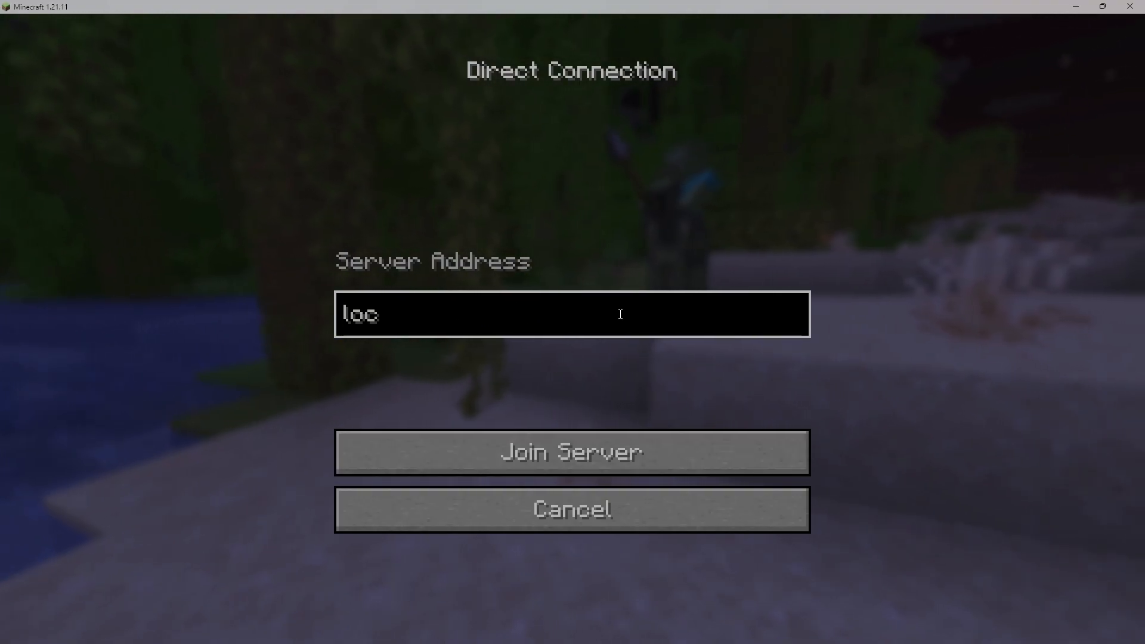
{"action": "type", "text": "al ho"}
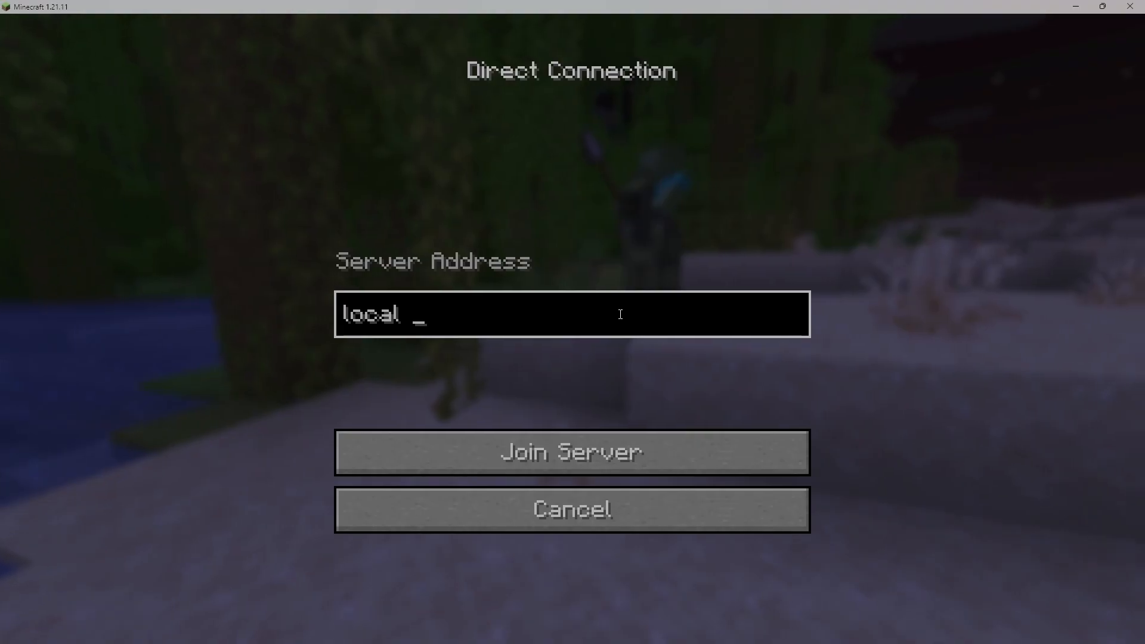
{"action": "key", "text": "BackSpace"}
{"action": "key", "text": "BackSpace"}
{"action": "key", "text": "BackSpace"}
{"action": "key", "text": "BackSpace"}
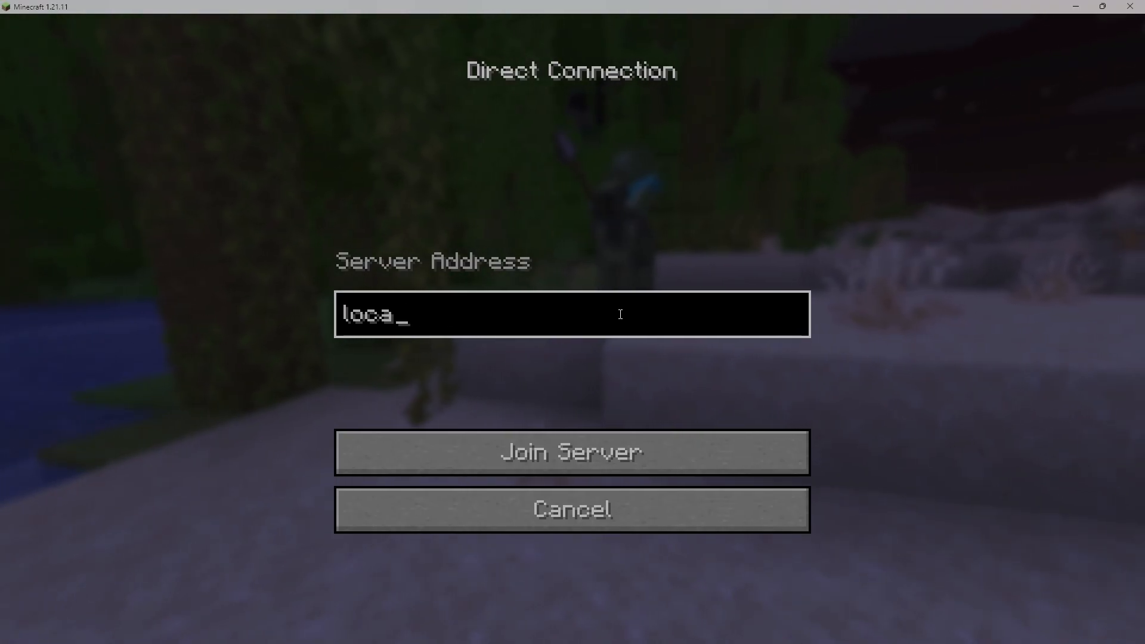
{"action": "type", "text": "lhost"}
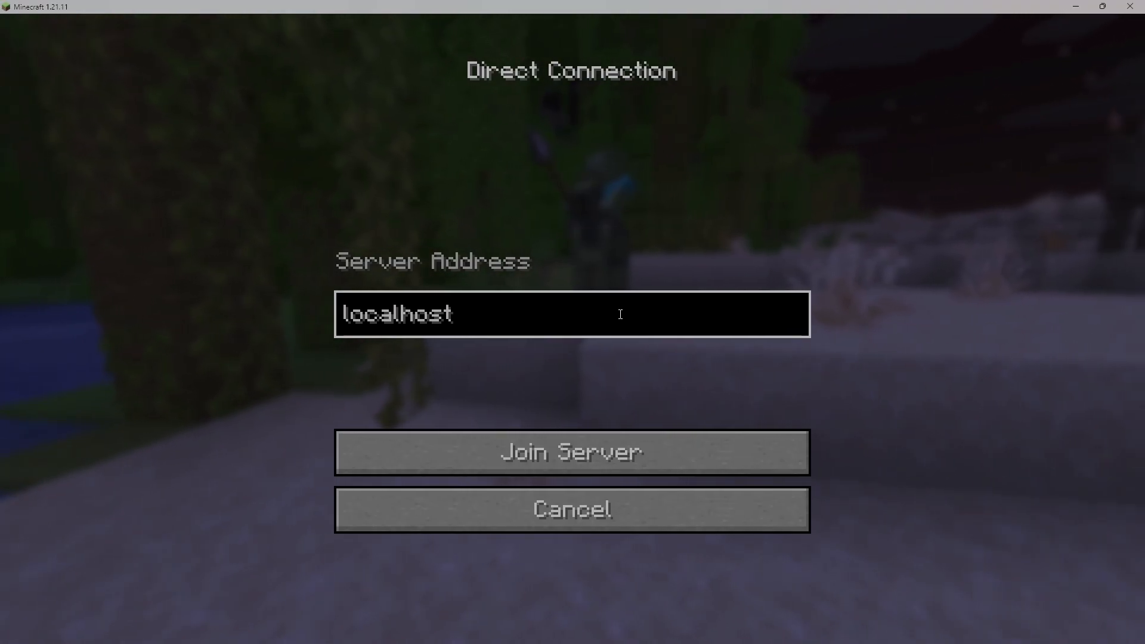
{"action": "key", "text": "Return"}
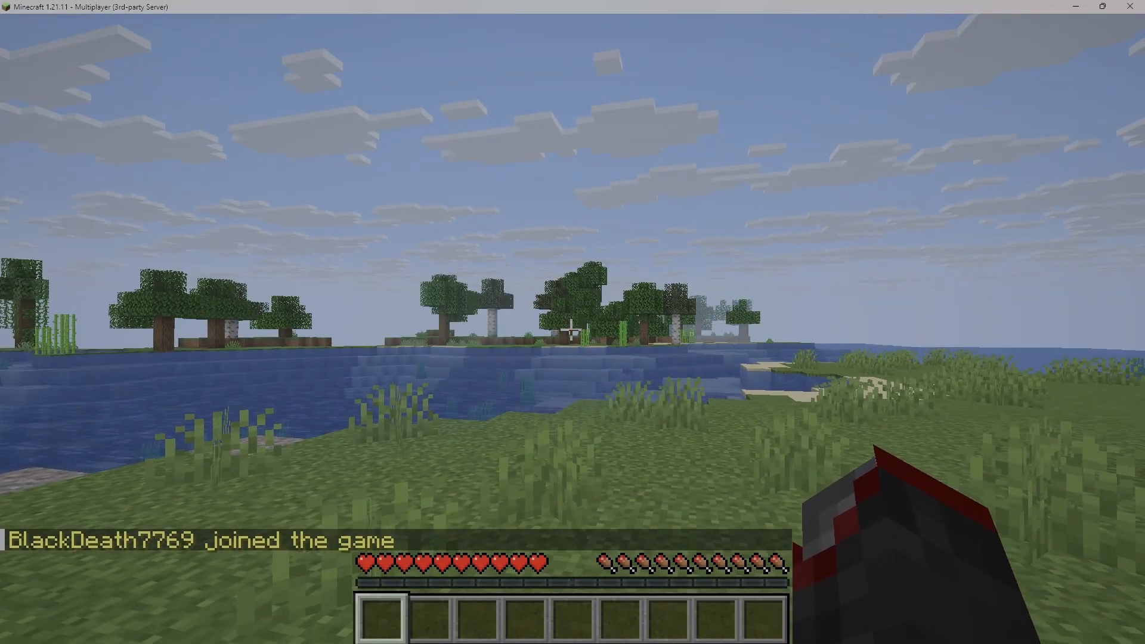
- Release the cursor from the game and minimize Minecraft to get back to the server console
{"action": "key", "text": "super"}
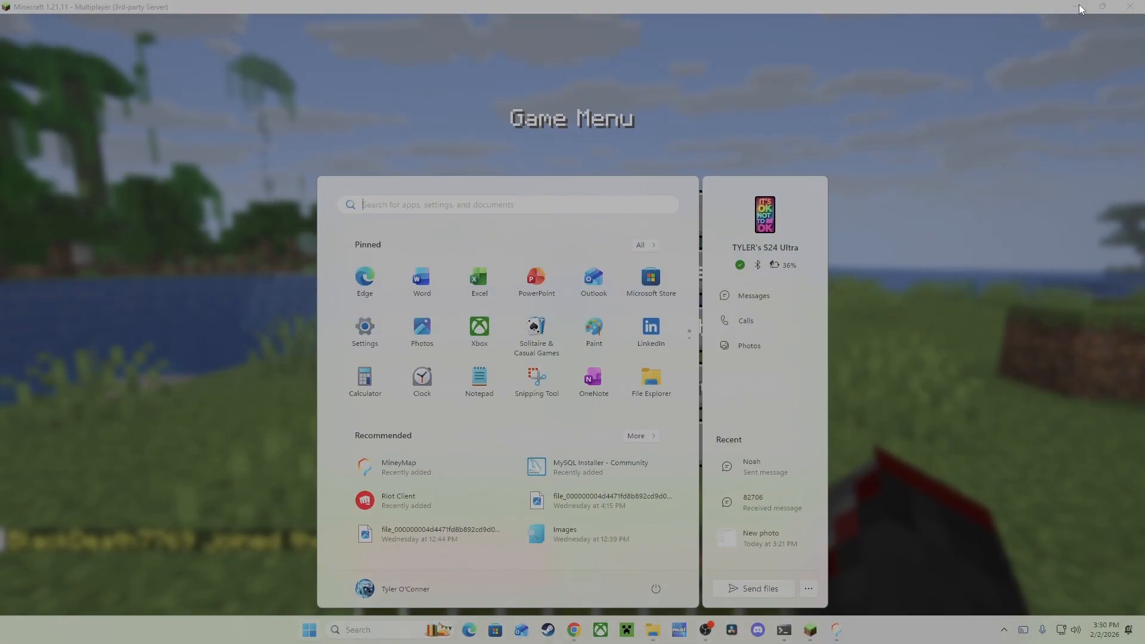
{"action": "left_click", "coordinate": [1077, 6]}
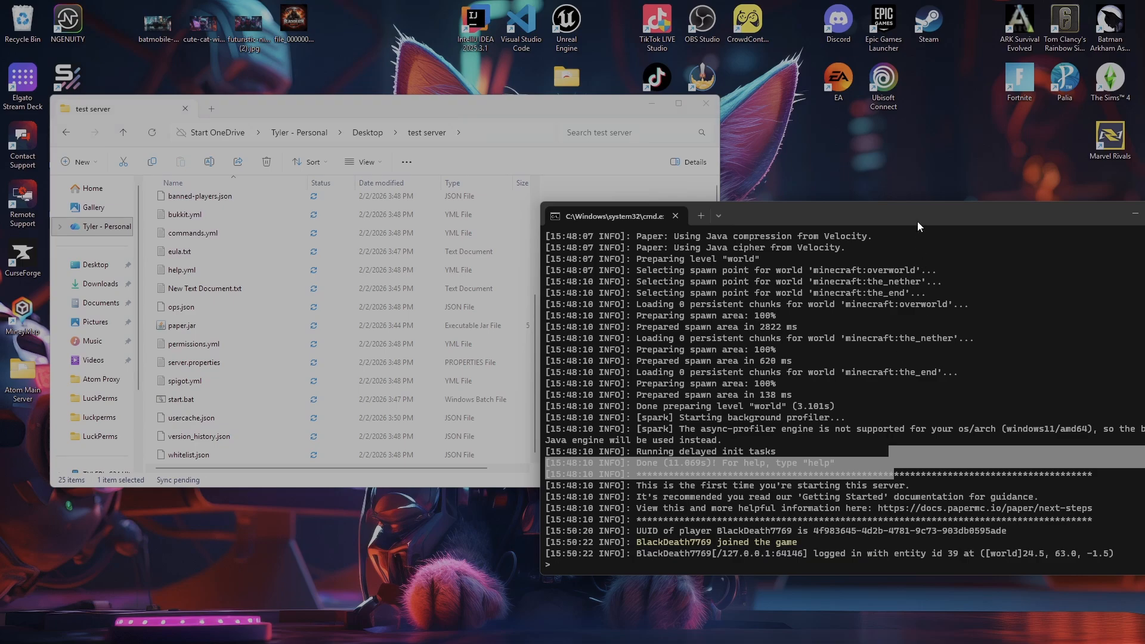
- Move the server console window over the test server folder window and review its startup and player join log
{"action": "left_click_drag", "start_coordinate": [918, 221], "coordinate": [706, 88]}
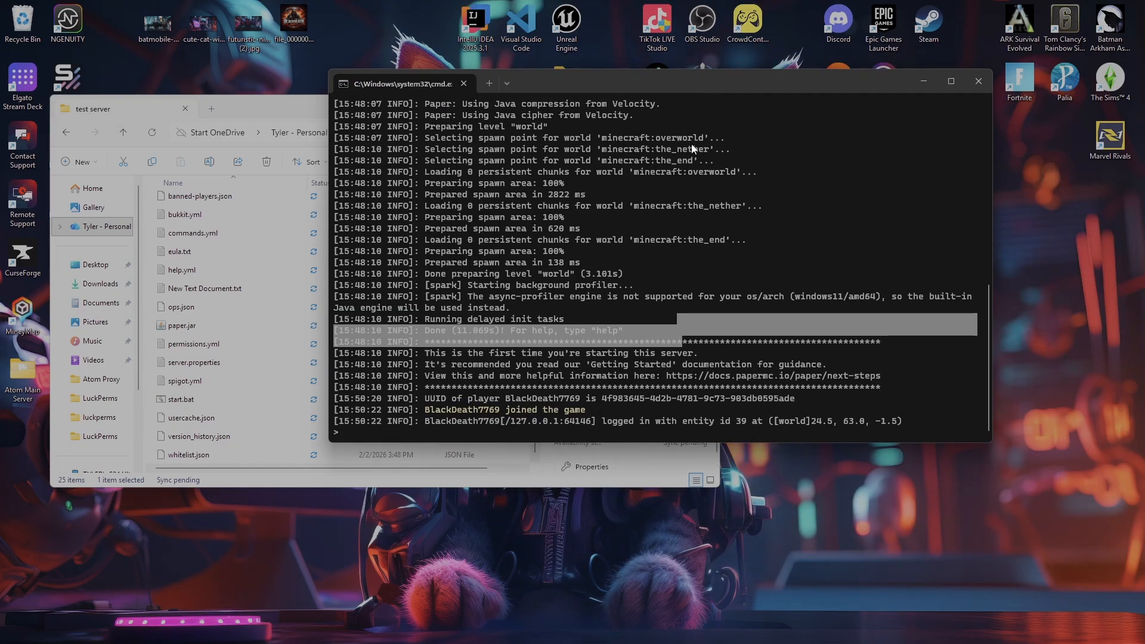
{"action": "scroll", "coordinate": [690, 156], "scroll_direction": "up", "scroll_amount": 1}
{"action": "scroll", "coordinate": [746, 361], "scroll_direction": "down", "scroll_amount": 1}
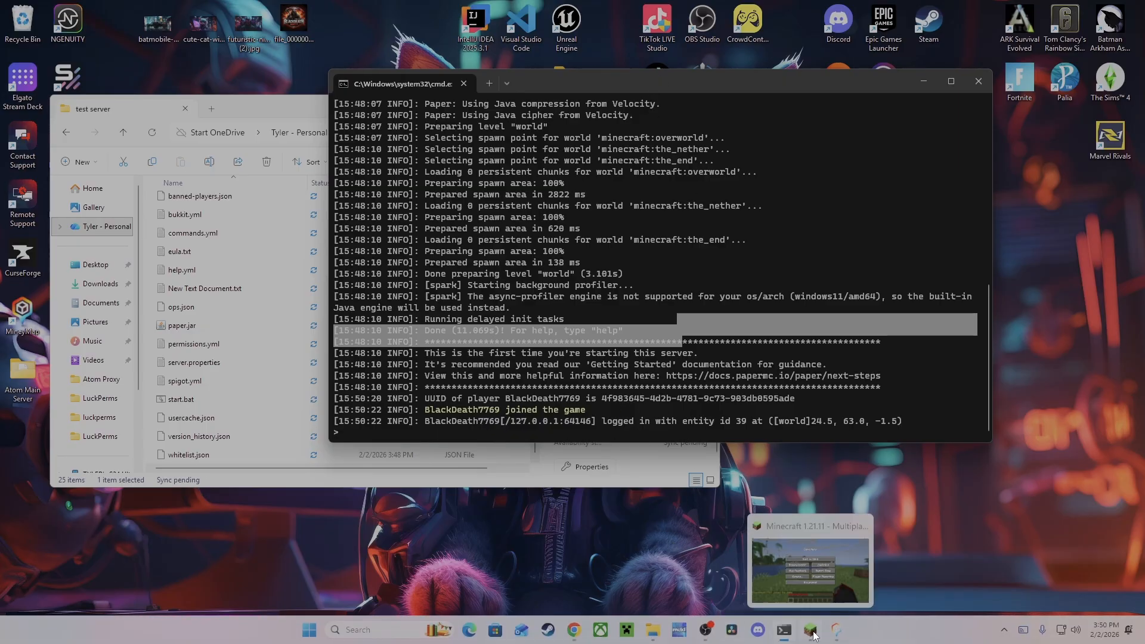
- Switch back to Minecraft, resume the game and try to run the /gamemode command in chat
{"action": "left_click", "coordinate": [807, 629]}
{"action": "left_click", "coordinate": [618, 216]}
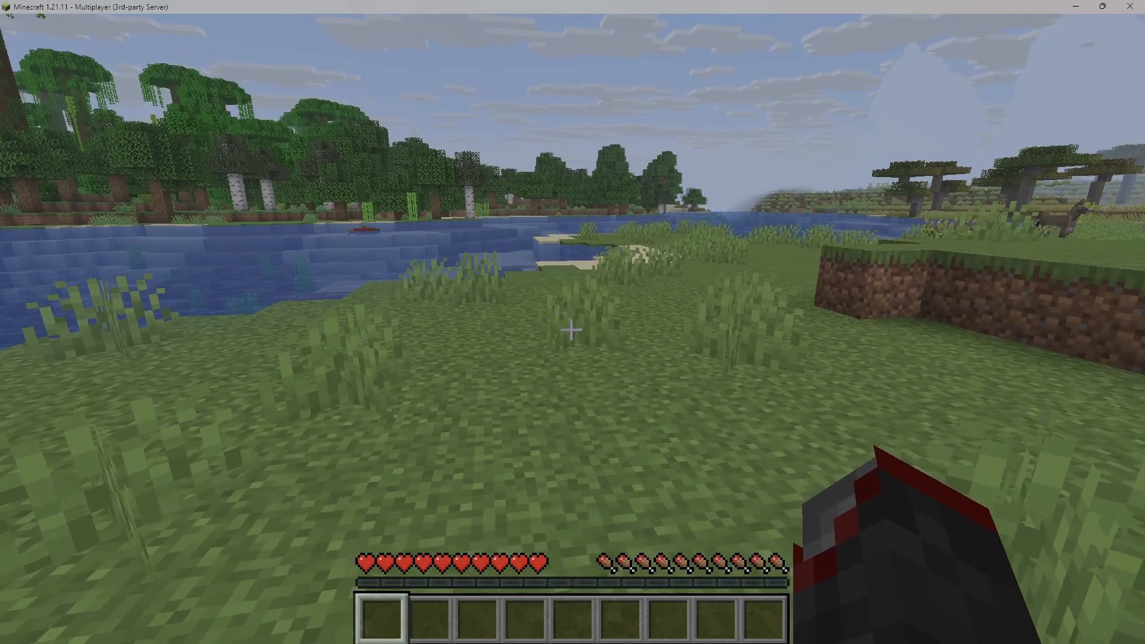
{"action": "type", "text": "/game"}
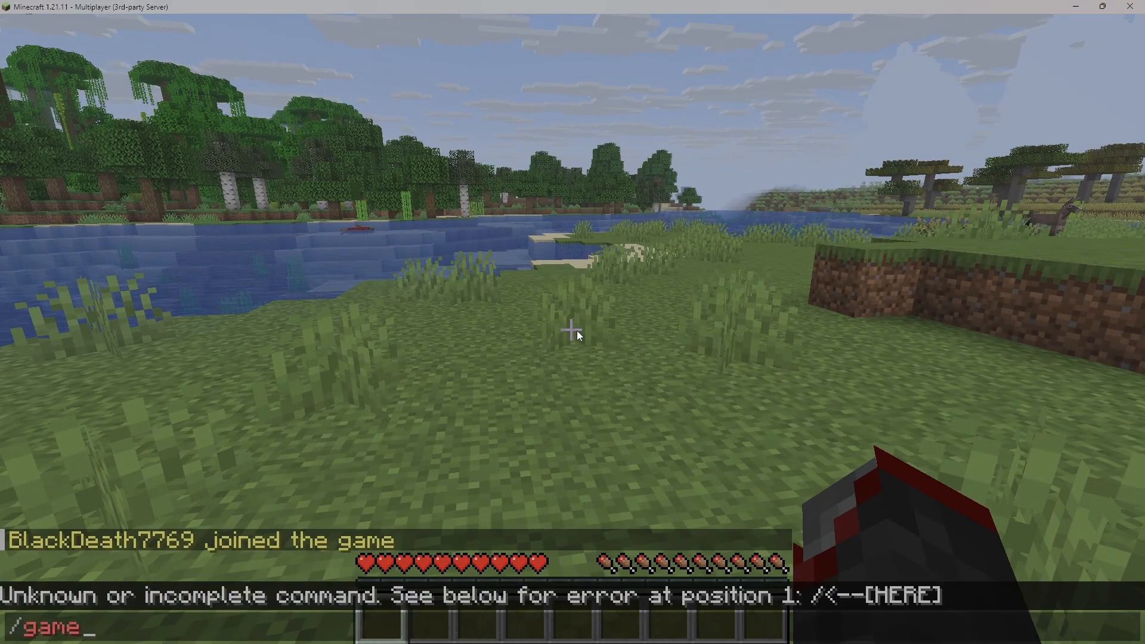
{"action": "type", "text": "mode"}
{"action": "key", "text": "Return"}
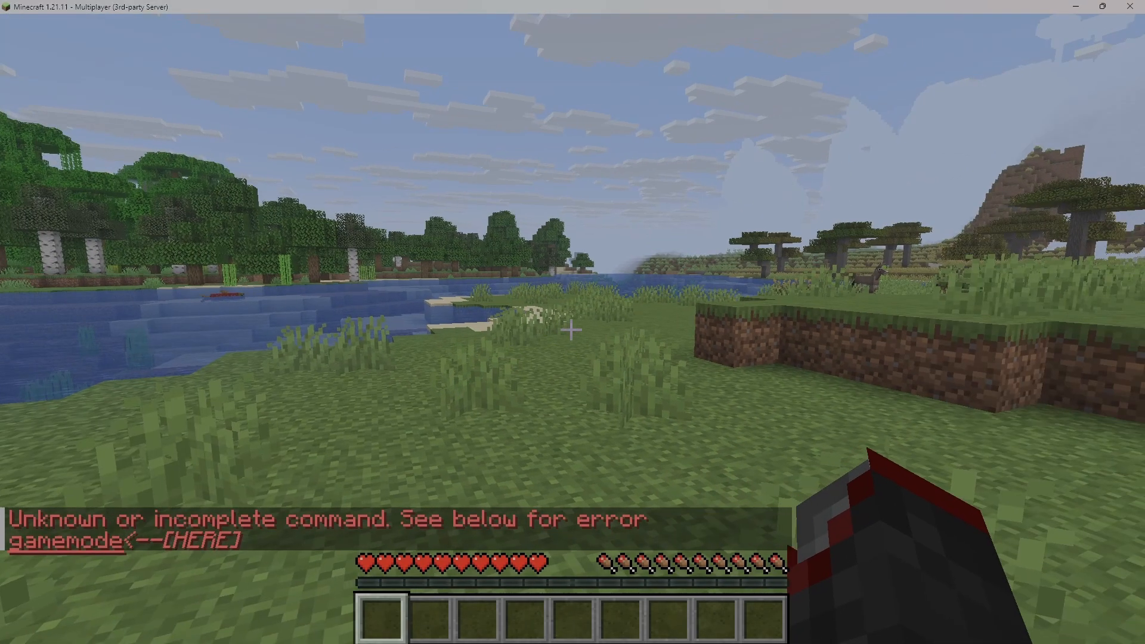
- Check the server console for the issued /gamemode command and return to the Minecraft window
{"action": "key", "text": "super"}
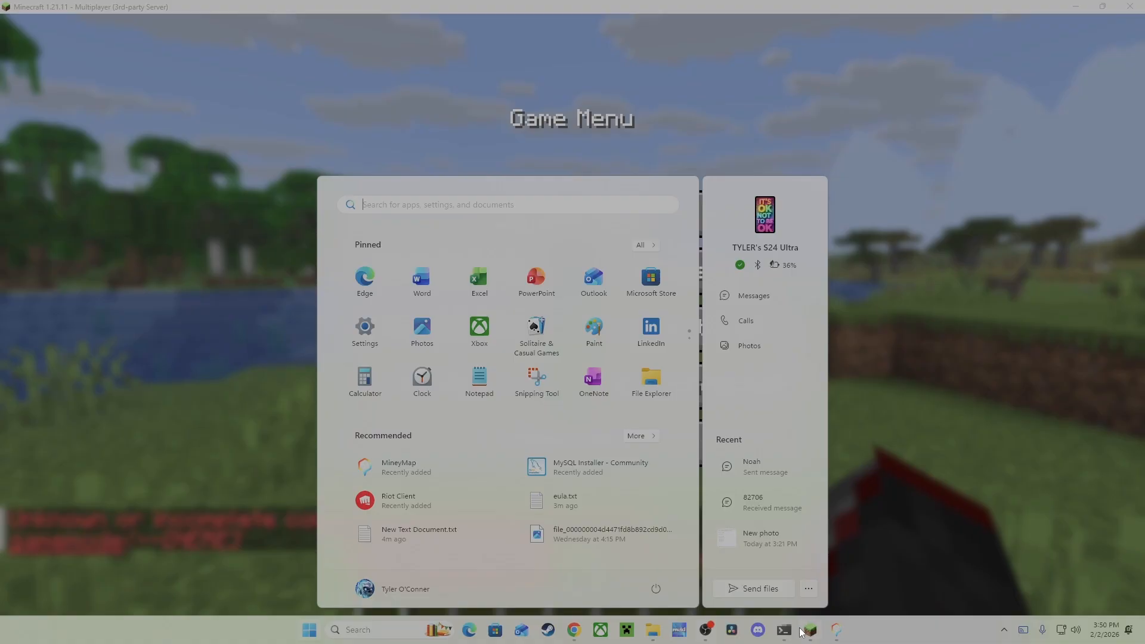
{"action": "left_click", "coordinate": [783, 637]}
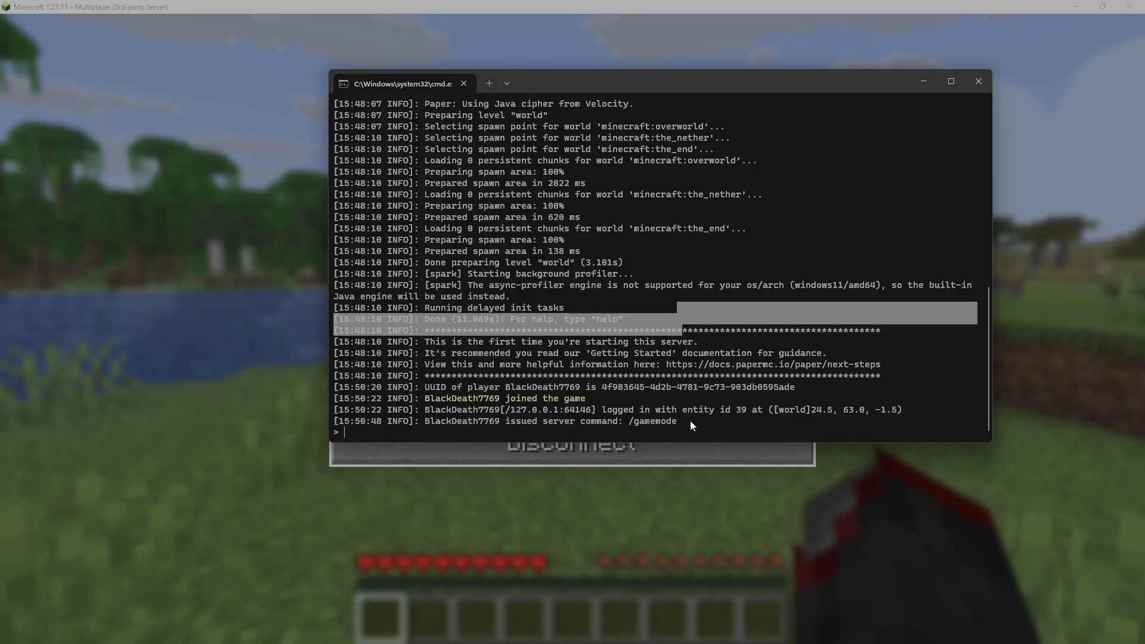
{"action": "left_click", "coordinate": [503, 528]}
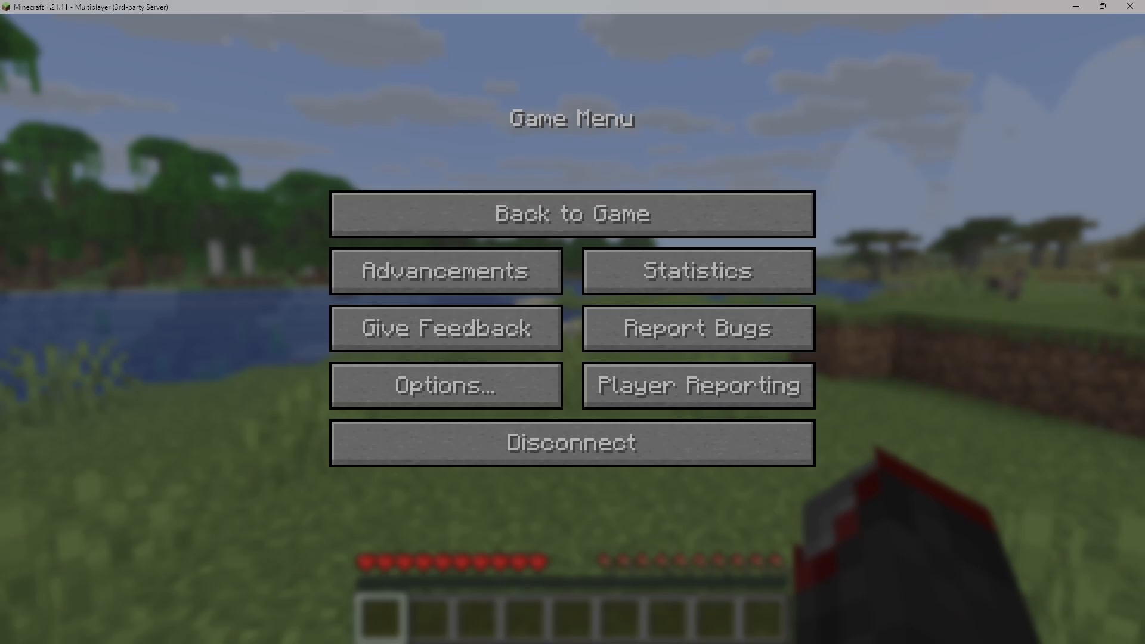
- Switch to the server console and run the op command with the joined player's username to grant operator rights
{"action": "mouse_move", "coordinate": [816, 641]}
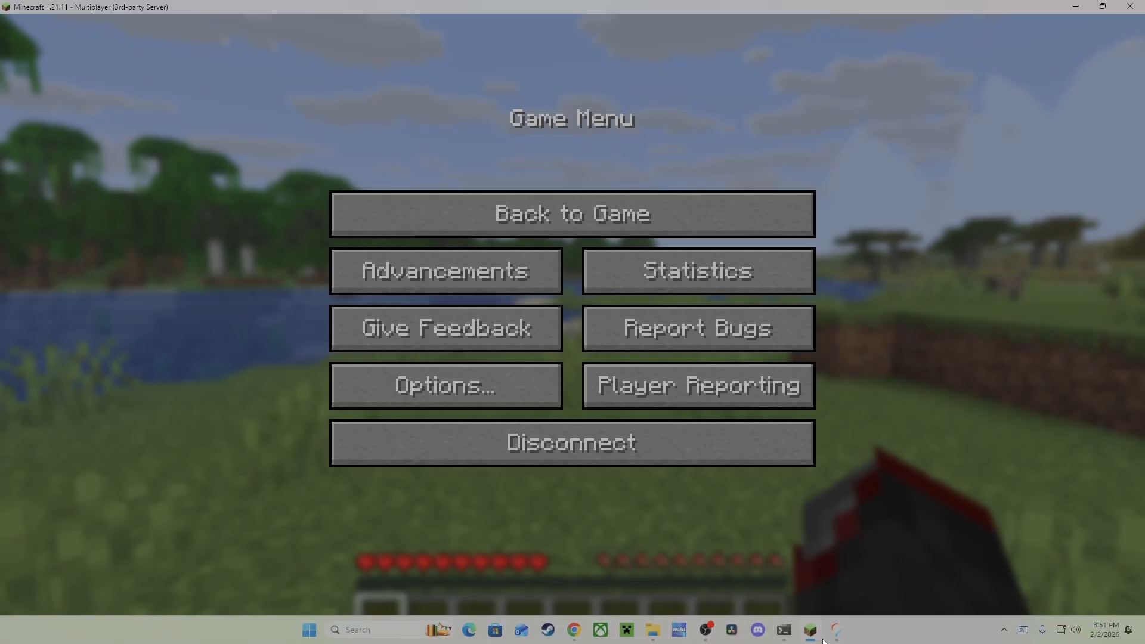
{"action": "left_click", "coordinate": [785, 631]}
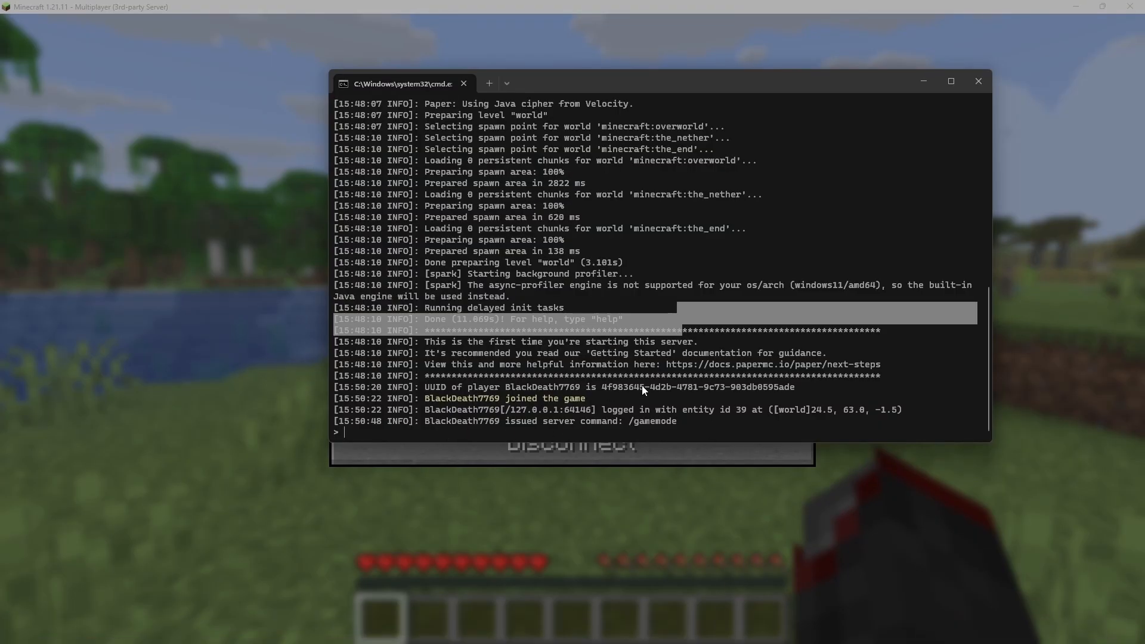
{"action": "type", "text": "op"}
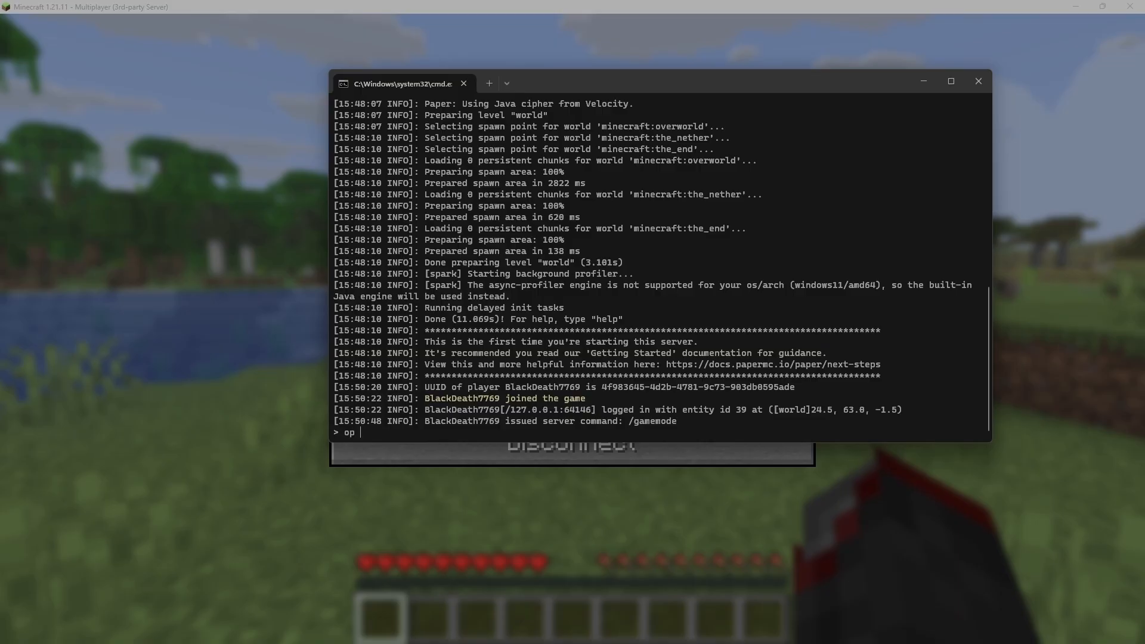
{"action": "key", "text": "Tab"}
{"action": "key", "text": "Return"}
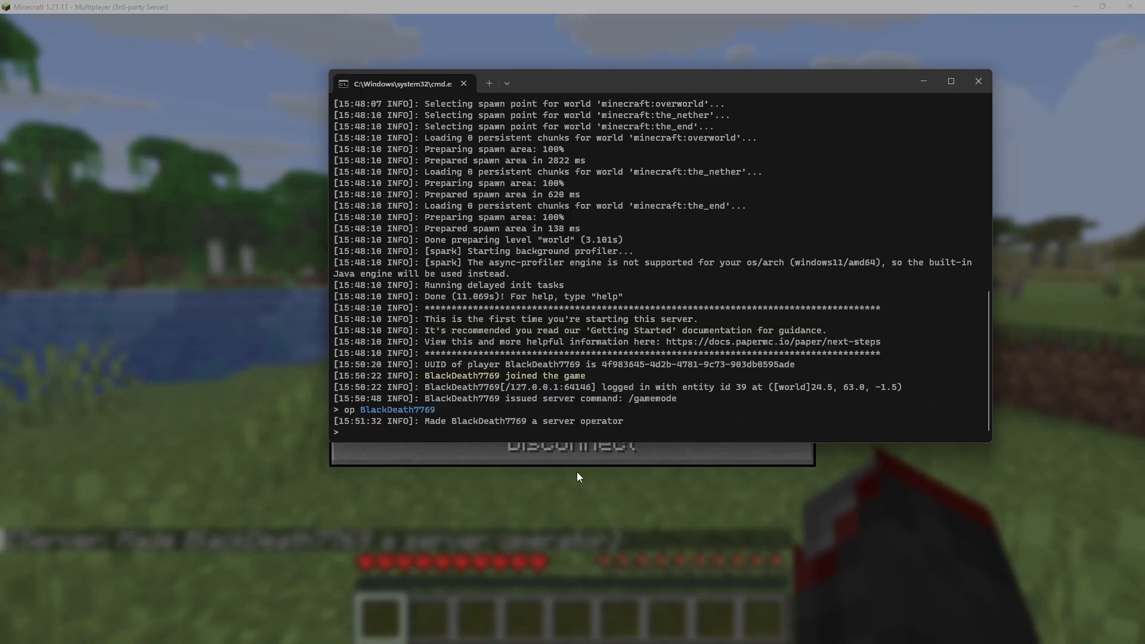
- Resume the game in Minecraft and try the previous /gamemode command again as an operator
{"action": "left_click", "coordinate": [165, 320]}
{"action": "left_click", "coordinate": [460, 225]}
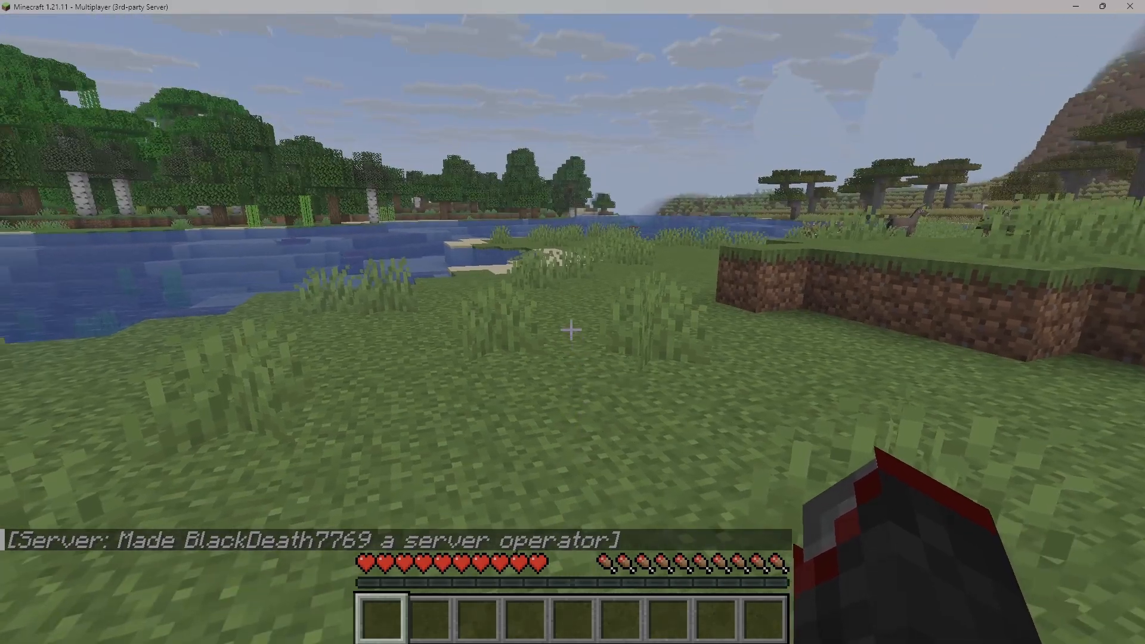
{"action": "key", "text": "t"}
{"action": "key", "text": "Up"}
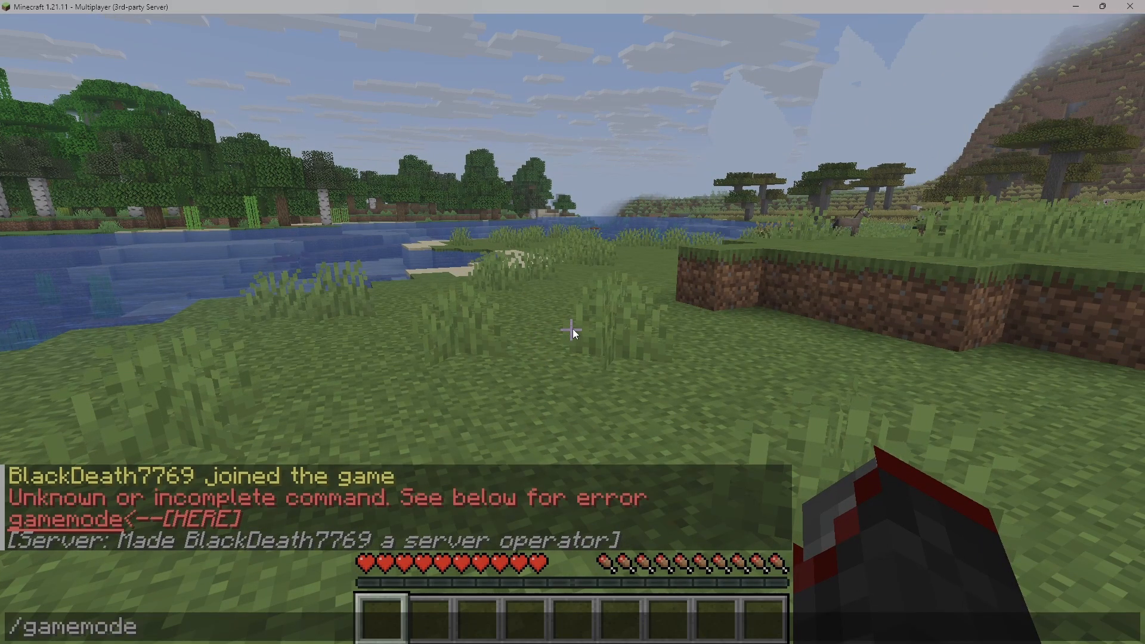
{"action": "key", "text": "Return"}
- Recall the /gamemode command in chat, complete it with creative and run it
{"action": "key", "text": "t"}
{"action": "key", "text": "Up"}
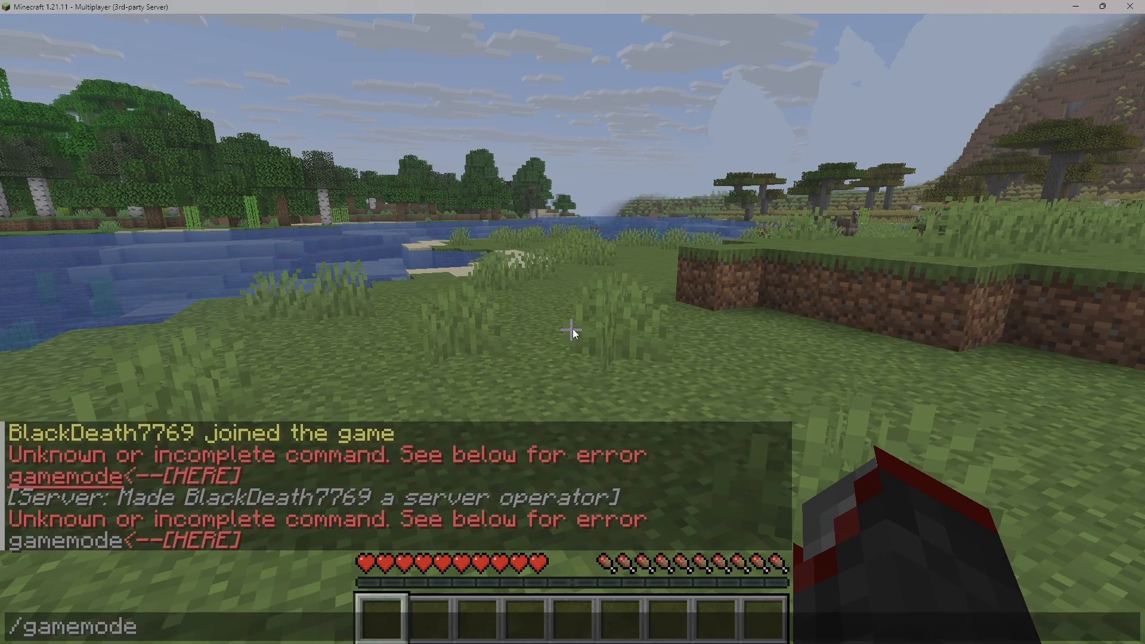
{"action": "key", "text": "Tab"}
{"action": "key", "text": "Tab"}
{"action": "key", "text": "Return"}
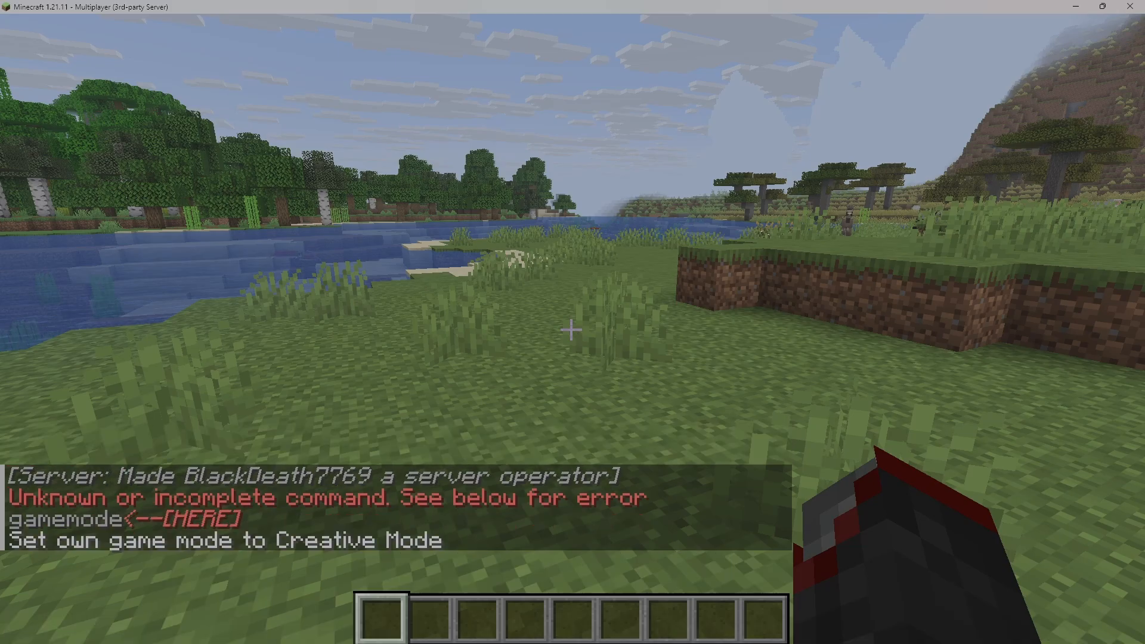
- Take off in creative flight and fly over the surrounding terrain
{"action": "key", "text": "space"}
{"action": "key", "text": "space"}
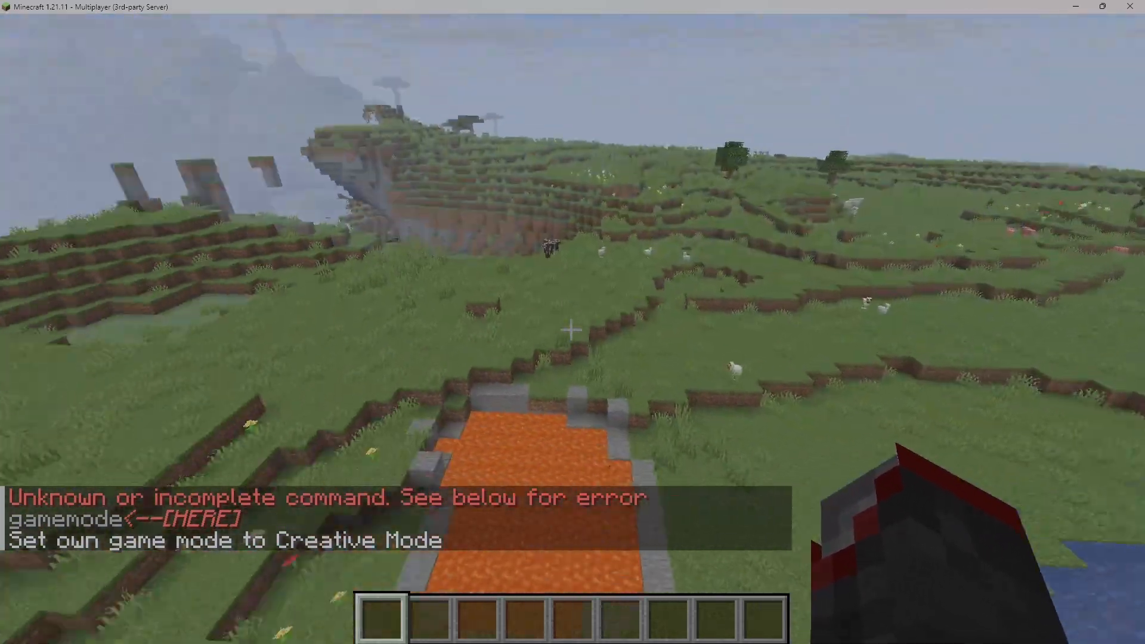
{"action": "key", "text": "space"}
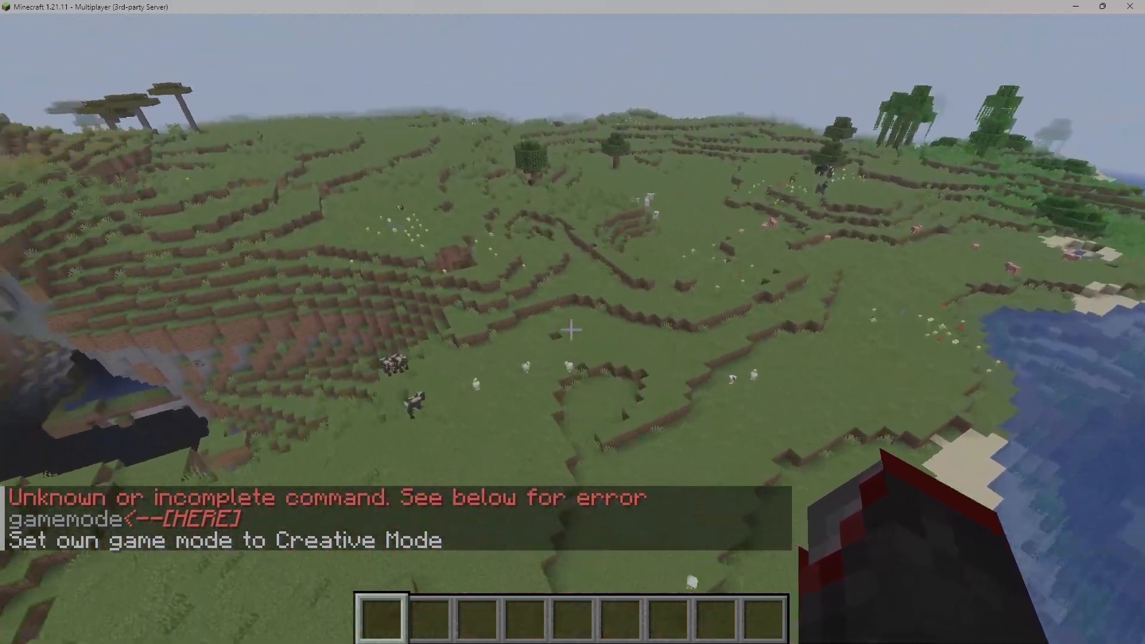
- Pause the game, minimize Minecraft and shift the server console window slightly
{"action": "key", "text": "Escape"}
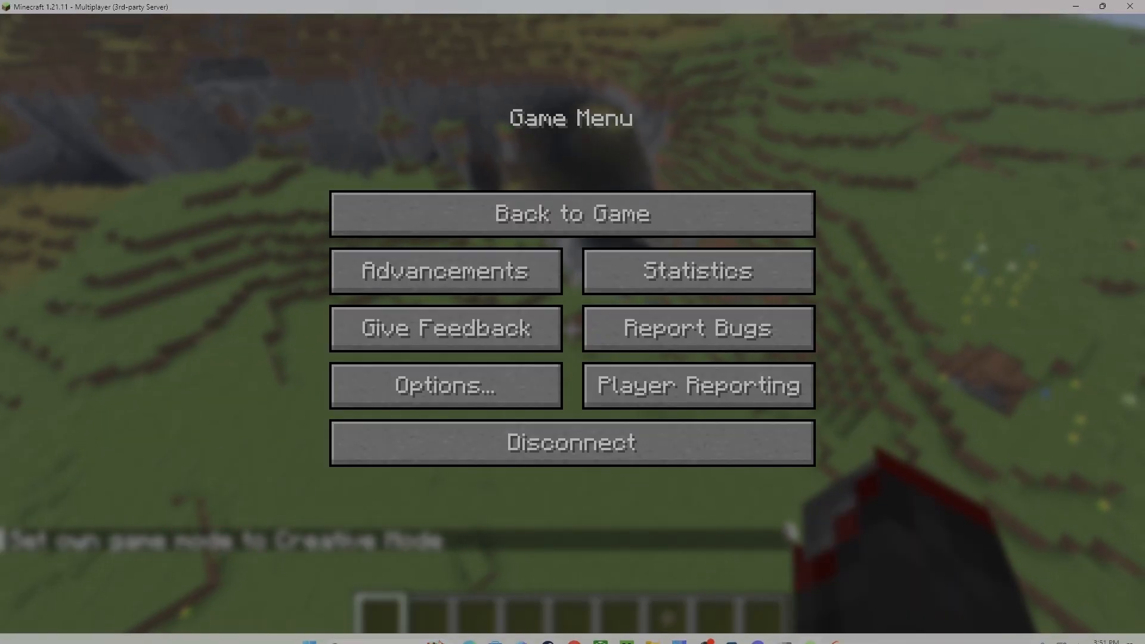
{"action": "left_click", "coordinate": [1076, 6]}
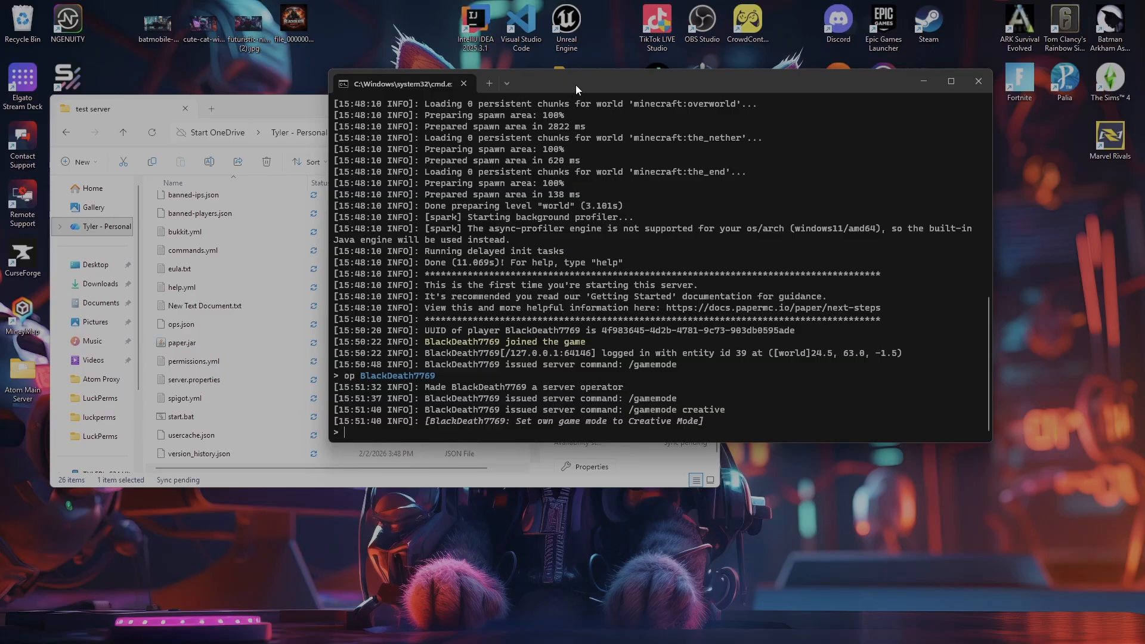
{"action": "left_click_drag", "start_coordinate": [575, 84], "coordinate": [570, 83]}
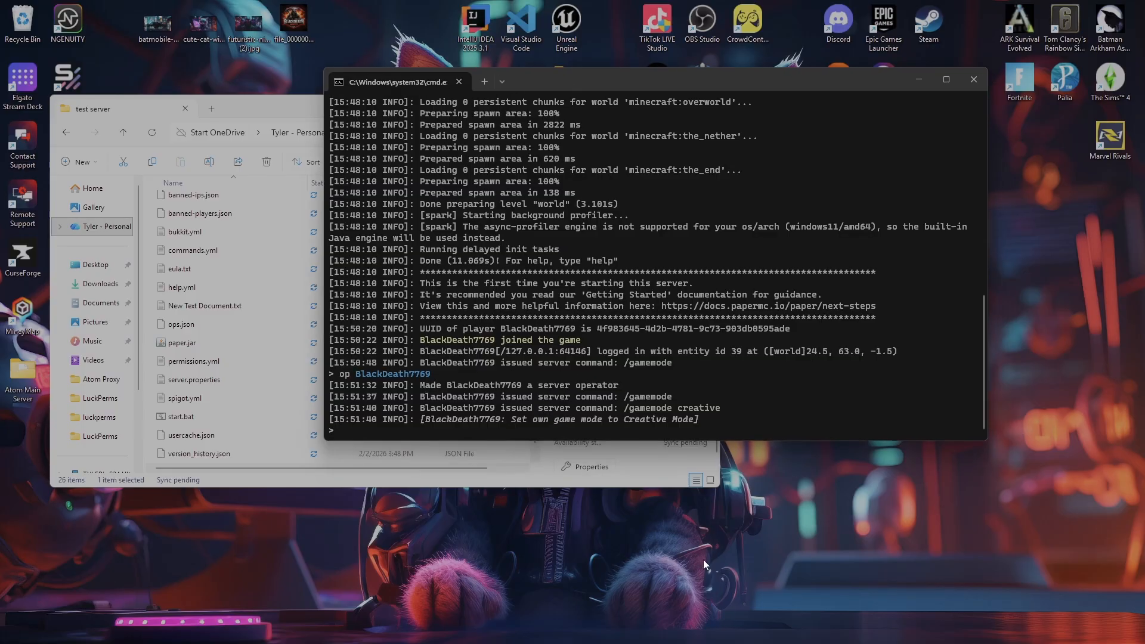
- Look inside the plugins folder, return to the test server folder and bring the server console to the front
{"action": "left_click", "coordinate": [472, 488]}
{"action": "scroll", "coordinate": [299, 309], "scroll_direction": "up", "scroll_amount": 4}
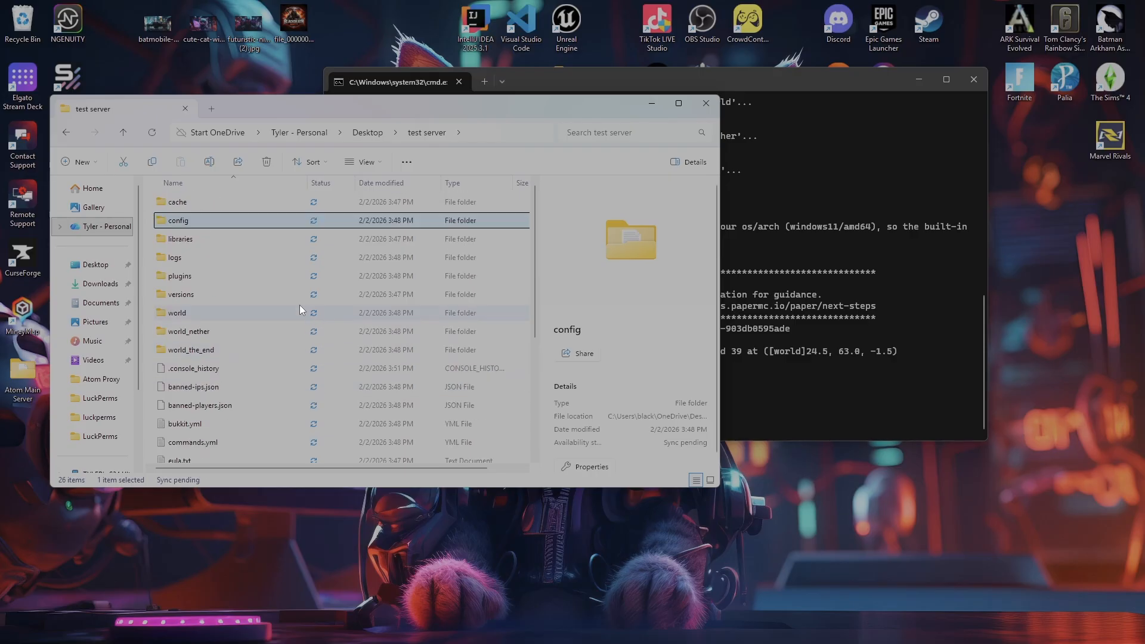
{"action": "double_click", "coordinate": [217, 274]}
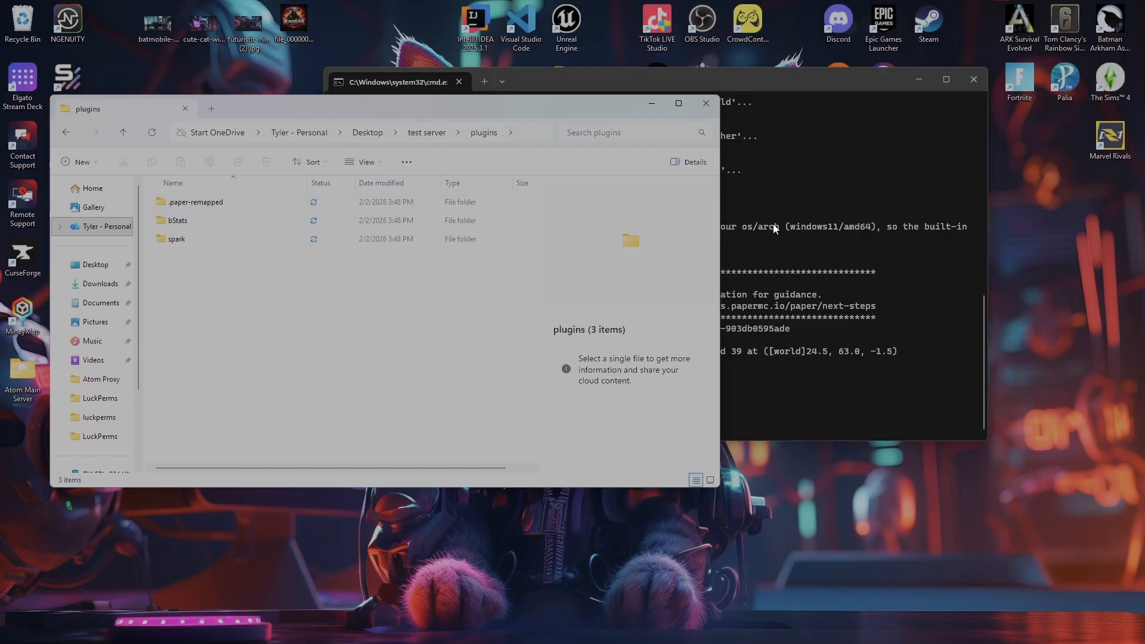
{"action": "left_click", "coordinate": [933, 306]}
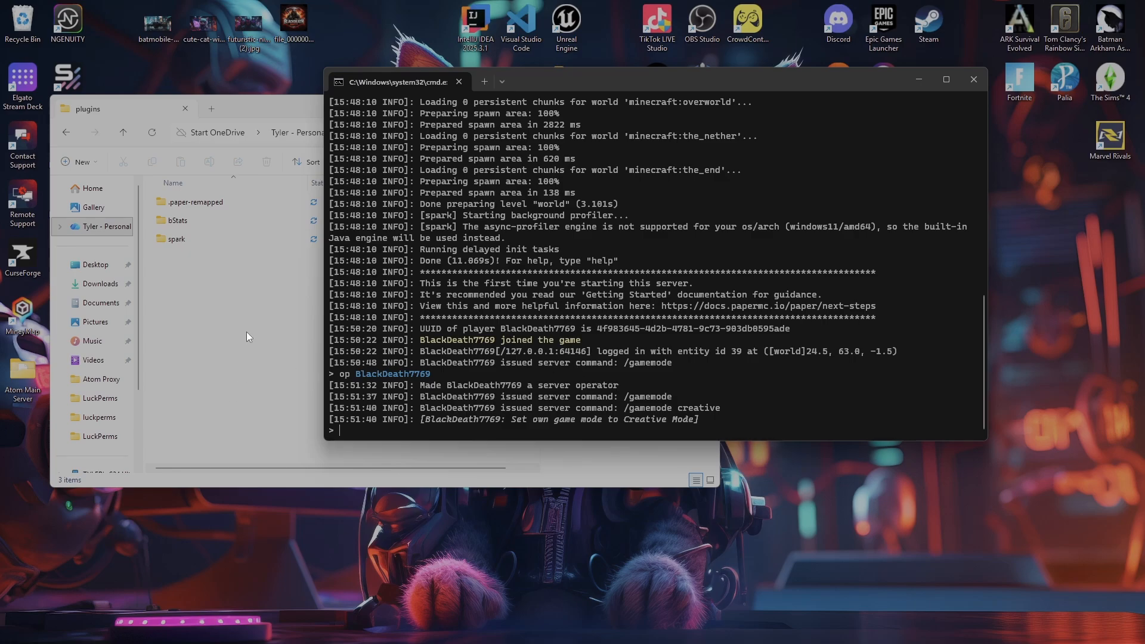
{"action": "left_click", "coordinate": [274, 106]}
{"action": "left_click", "coordinate": [411, 133]}
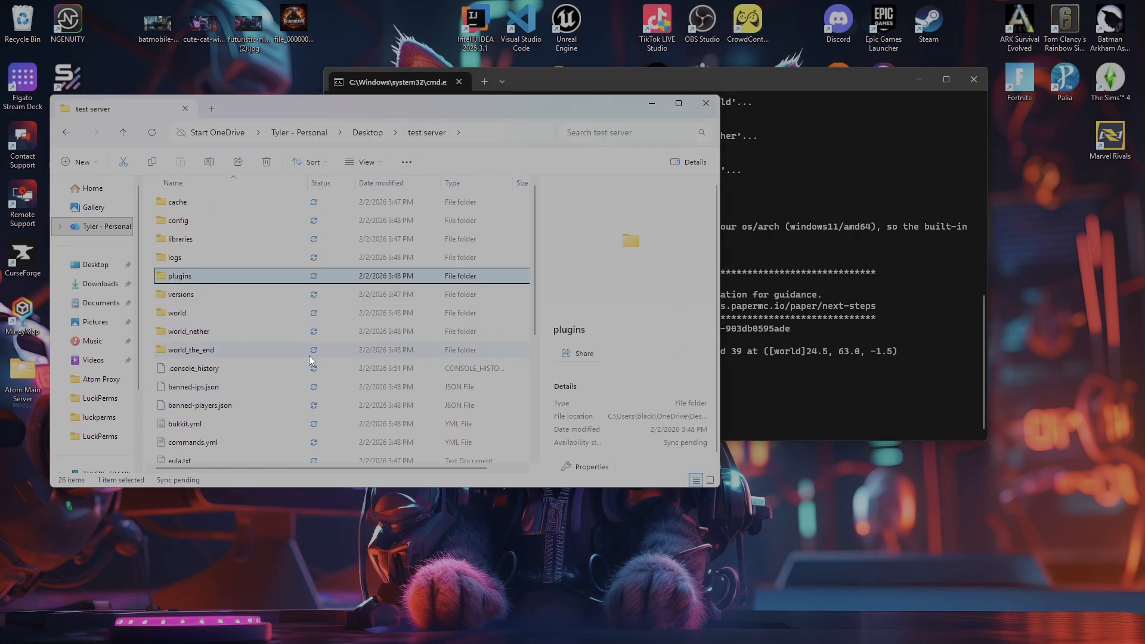
{"action": "left_click", "coordinate": [897, 322]}
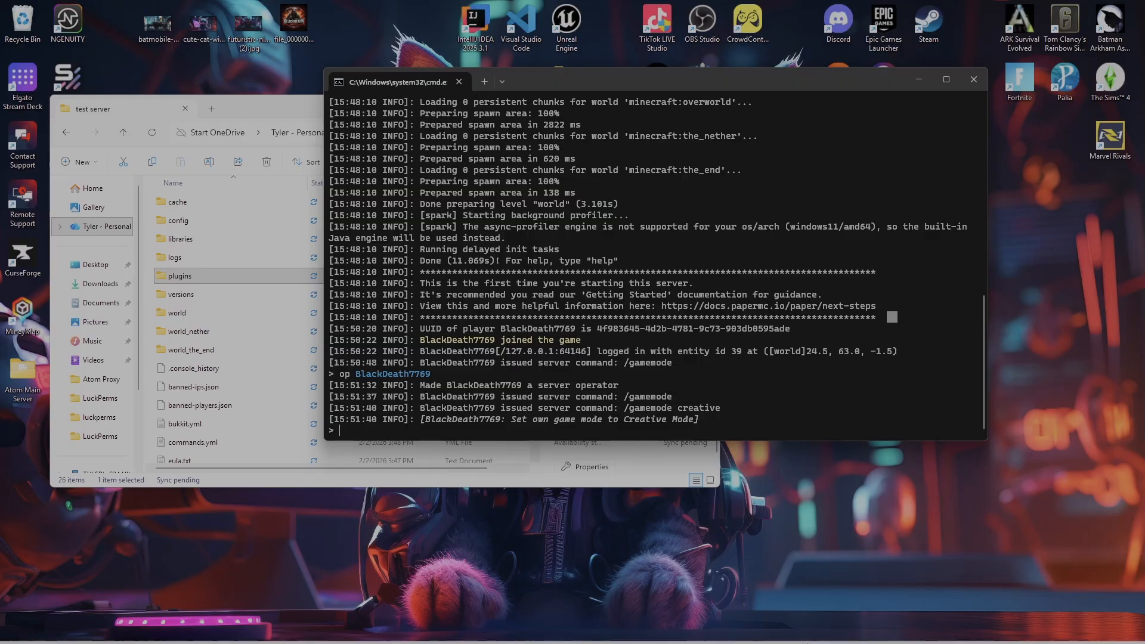